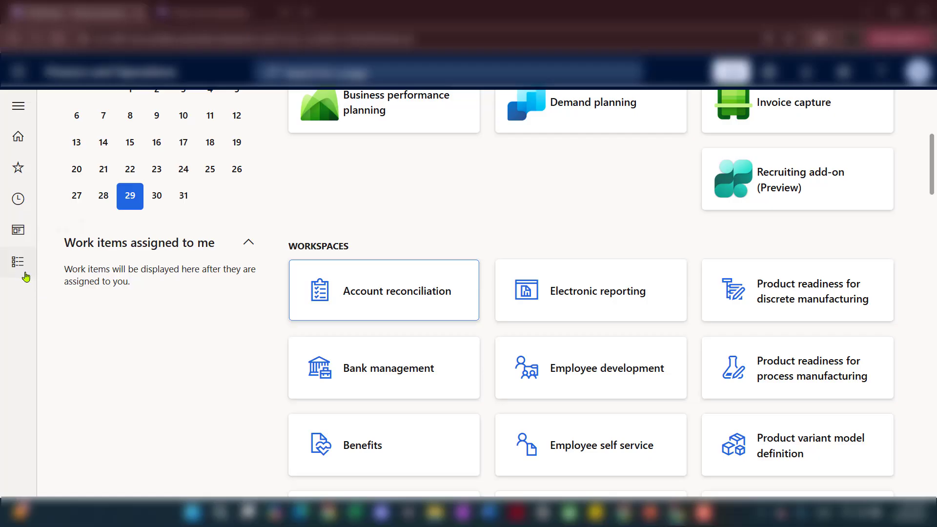
- Open the Year end close page from the Period close section of the General ledger module
{"action": "left_click", "coordinate": [26, 277]}
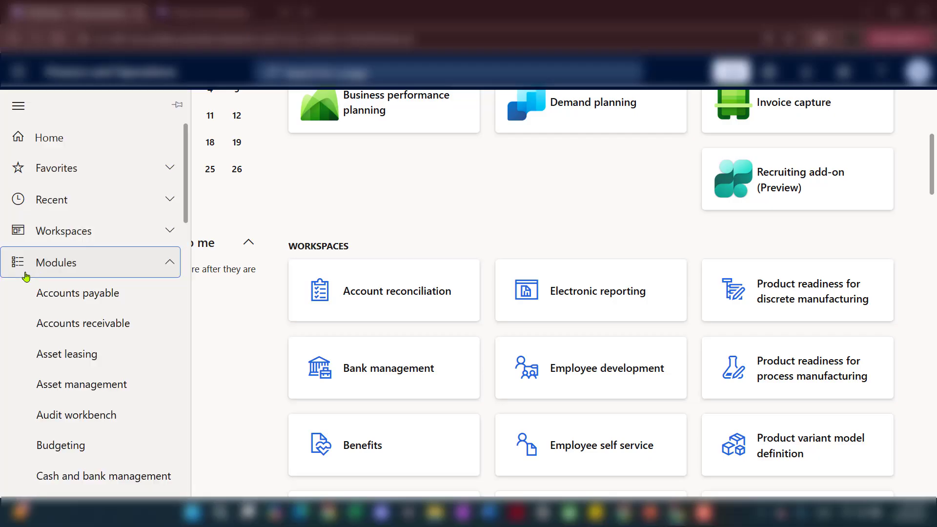
{"action": "scroll", "coordinate": [110, 382], "scroll_direction": "down", "scroll_amount": 3}
{"action": "scroll", "coordinate": [110, 383], "scroll_direction": "down", "scroll_amount": 5}
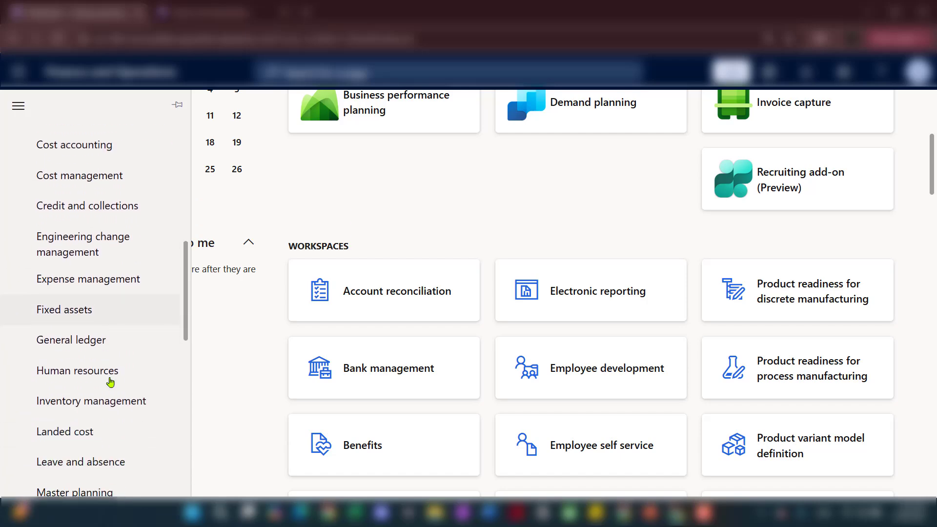
{"action": "left_click", "coordinate": [105, 342]}
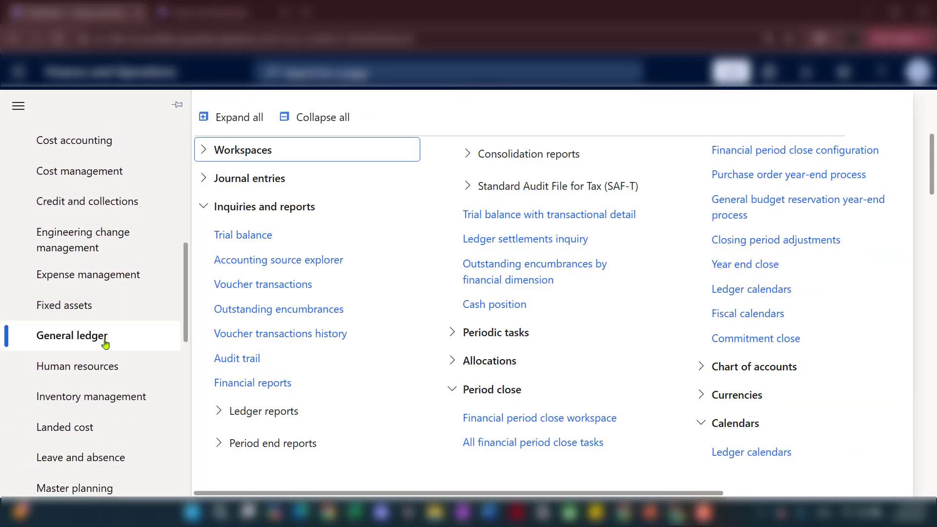
{"action": "left_click", "coordinate": [295, 117]}
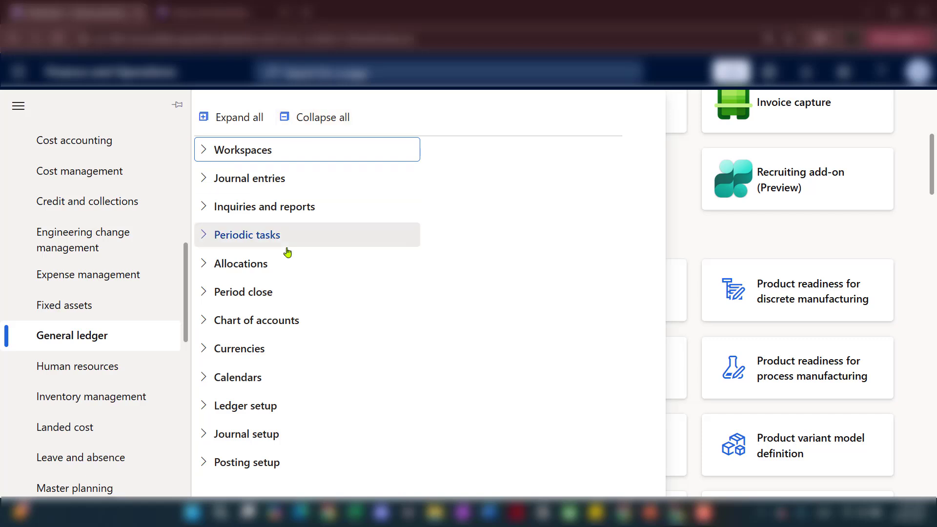
{"action": "left_click", "coordinate": [264, 295]}
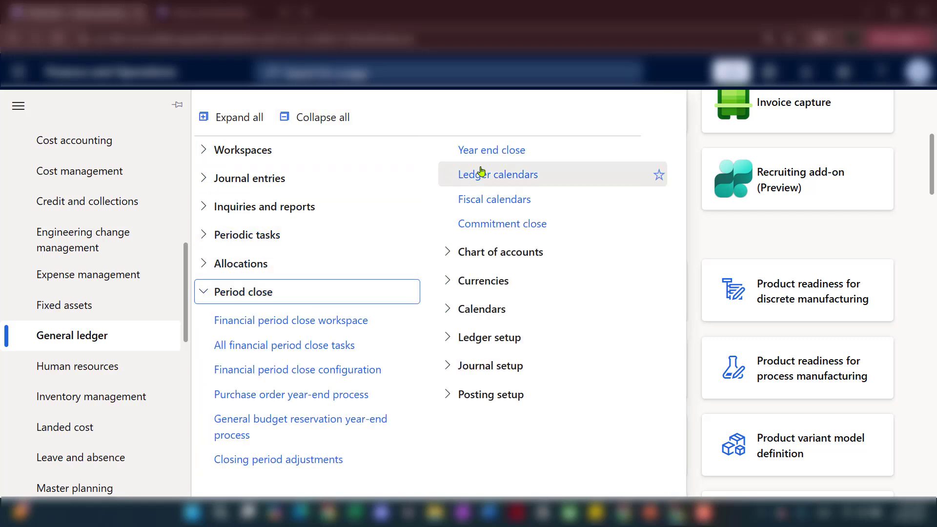
{"action": "left_click", "coordinate": [502, 155]}
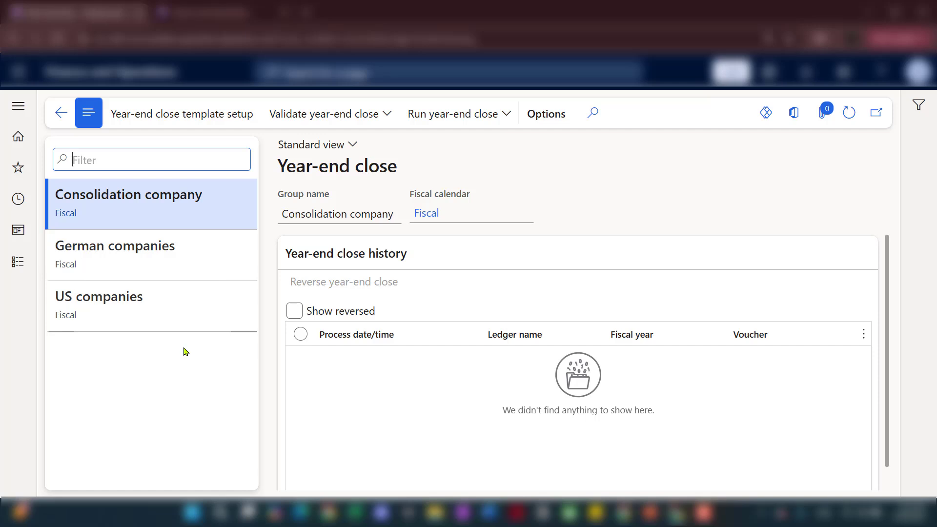
- Select the US companies group and open its year-end close template setup
{"action": "left_click", "coordinate": [191, 318]}
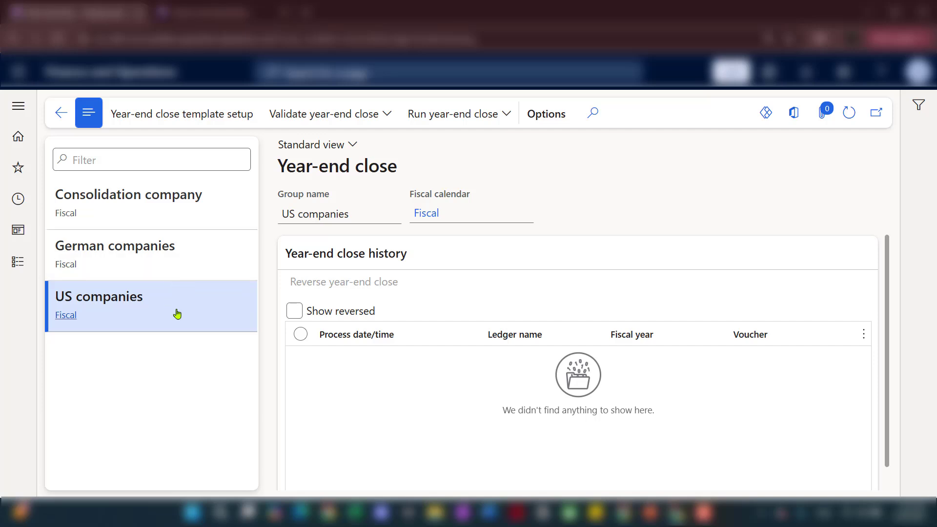
{"action": "mouse_move", "coordinate": [177, 315]}
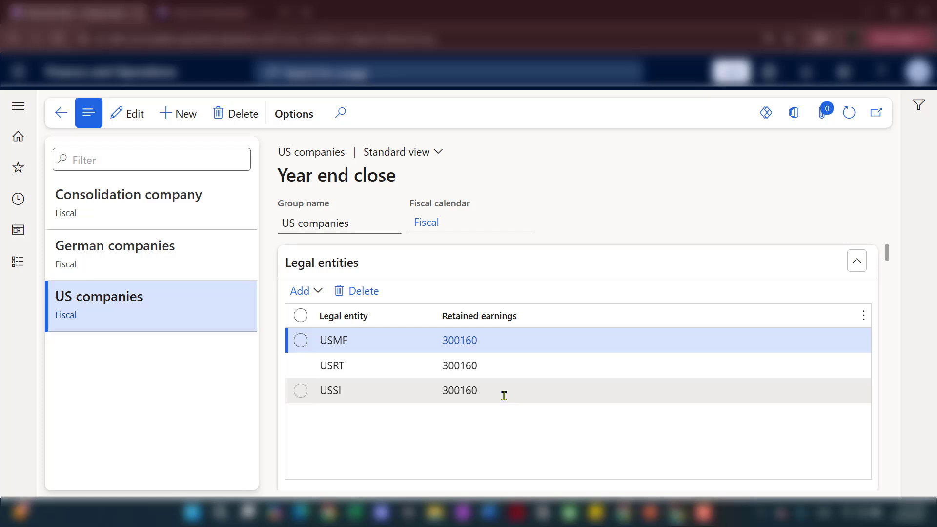
{"action": "mouse_move", "coordinate": [504, 396]}
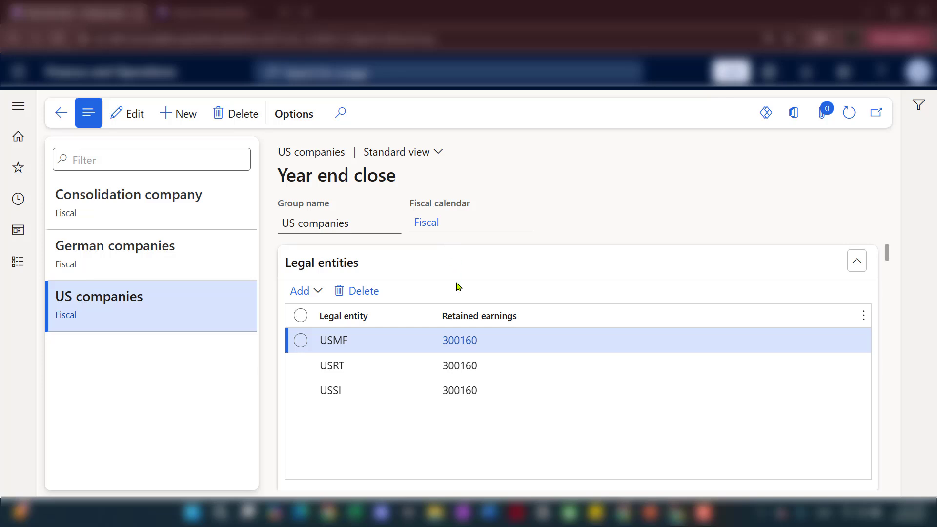
- Examine the template's balance sheet and profit and loss dimension settings for USMF, including the closing options for Agreement
{"action": "scroll", "coordinate": [603, 360], "scroll_direction": "down", "scroll_amount": 1}
{"action": "scroll", "coordinate": [605, 361], "scroll_direction": "down", "scroll_amount": 2}
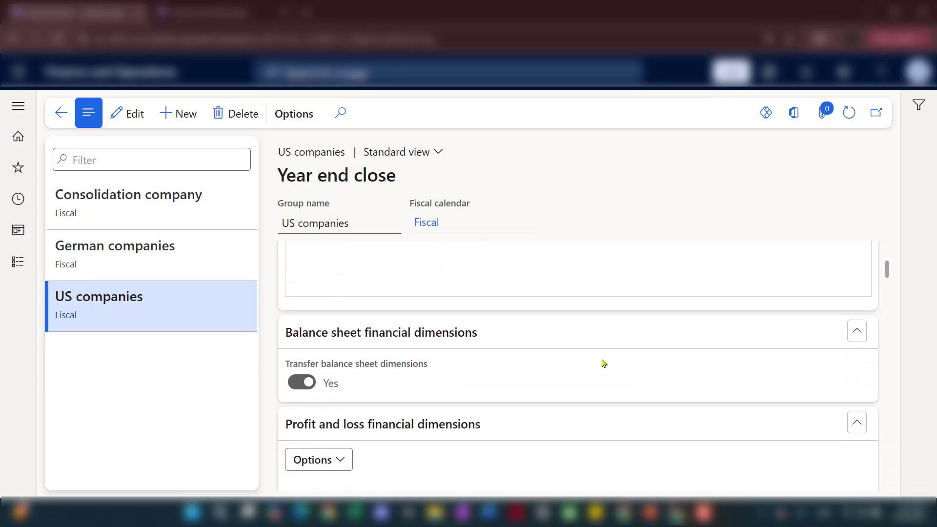
{"action": "scroll", "coordinate": [601, 362], "scroll_direction": "down", "scroll_amount": 1}
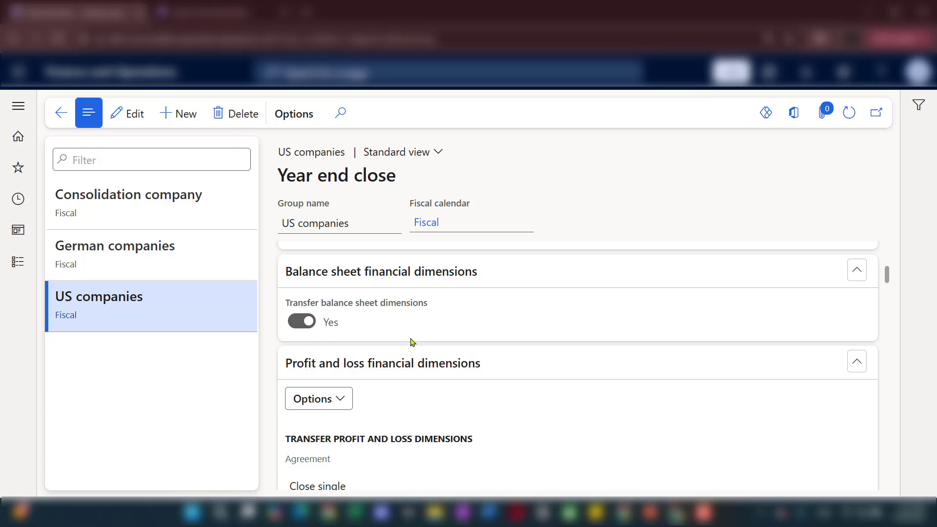
{"action": "scroll", "coordinate": [531, 369], "scroll_direction": "down", "scroll_amount": 3}
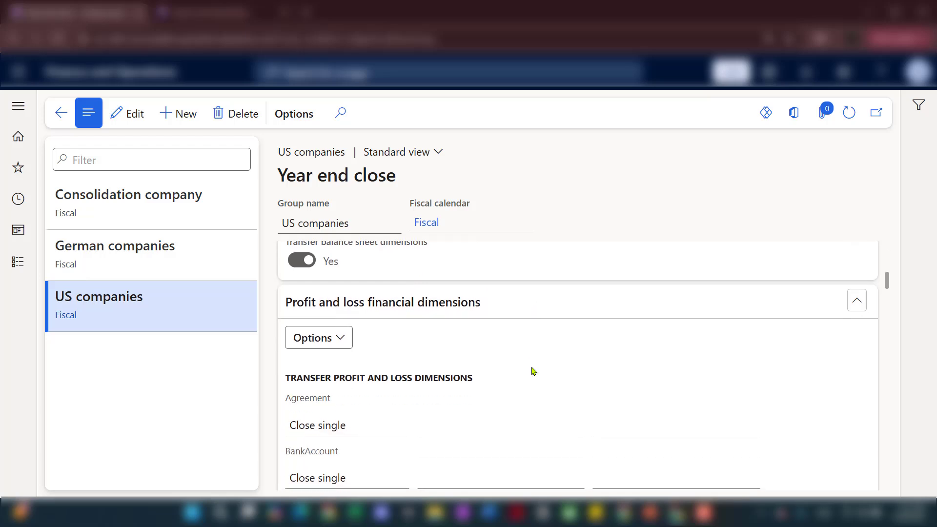
{"action": "scroll", "coordinate": [529, 369], "scroll_direction": "up", "scroll_amount": 2}
{"action": "scroll", "coordinate": [423, 330], "scroll_direction": "down", "scroll_amount": 1}
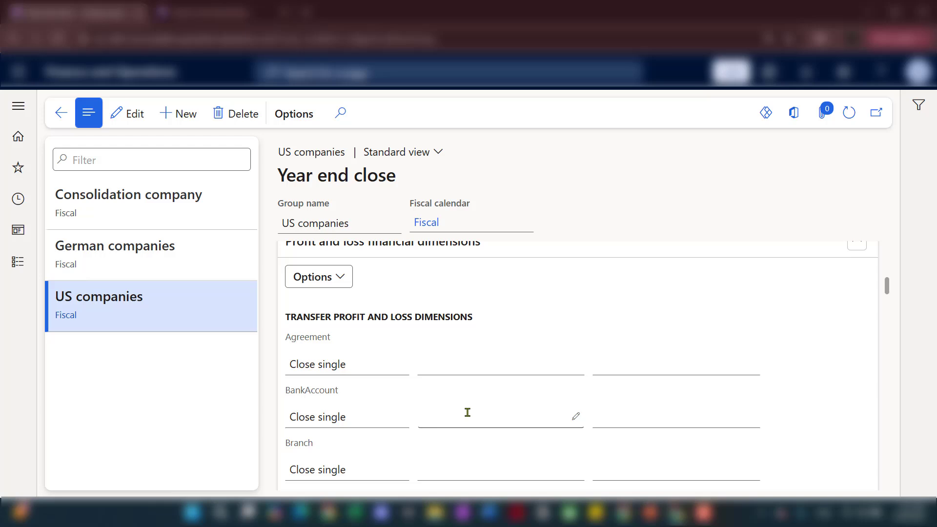
{"action": "left_click", "coordinate": [399, 369]}
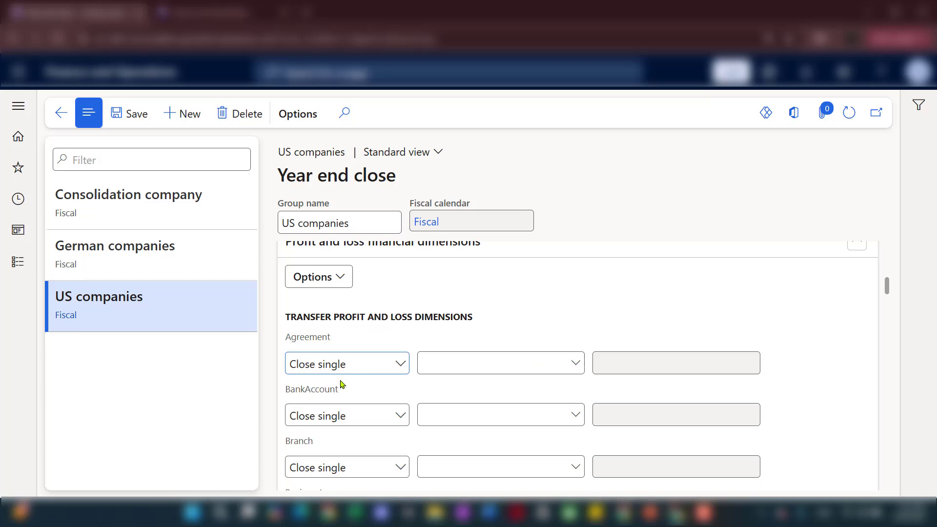
{"action": "left_click", "coordinate": [401, 372]}
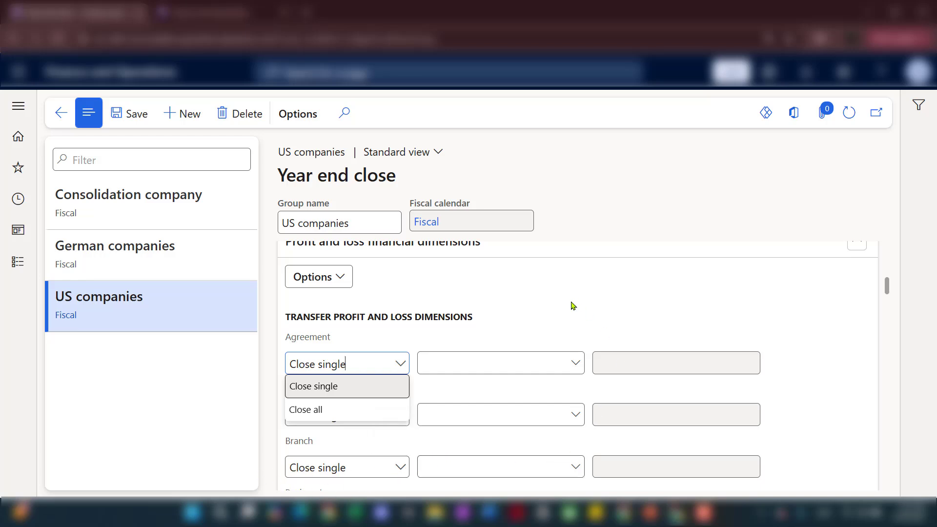
{"action": "left_click", "coordinate": [789, 340]}
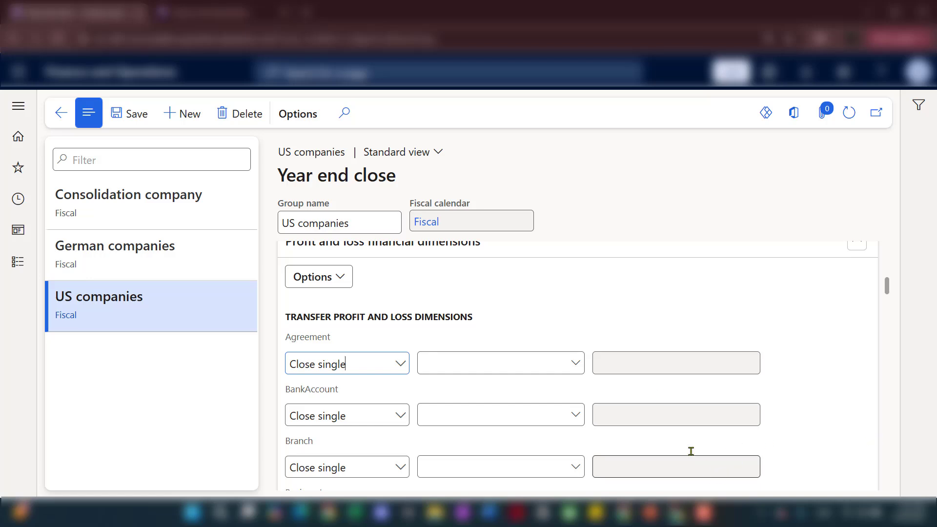
- Compare the financial dimension transfer settings of USMF and USRT, and return to the Year-end close page
{"action": "scroll", "coordinate": [514, 377], "scroll_direction": "up", "scroll_amount": 3}
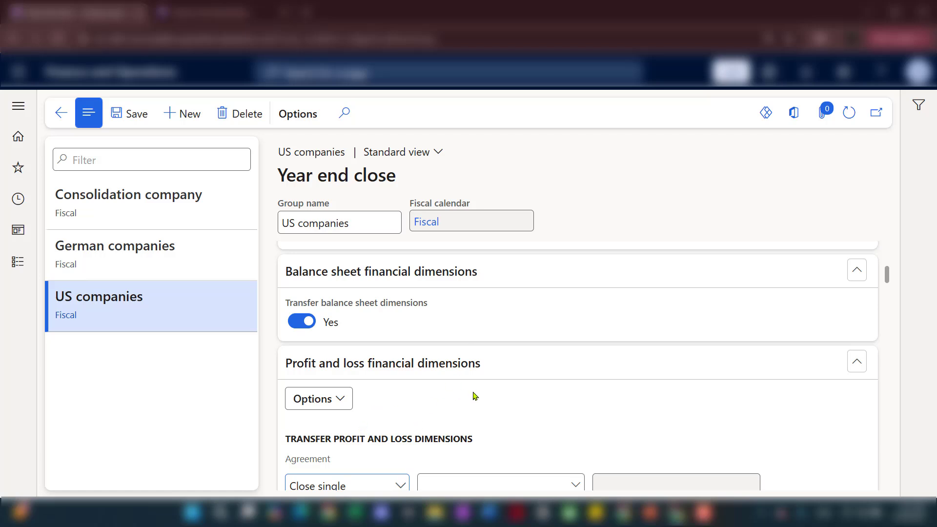
{"action": "scroll", "coordinate": [473, 396], "scroll_direction": "up", "scroll_amount": 5}
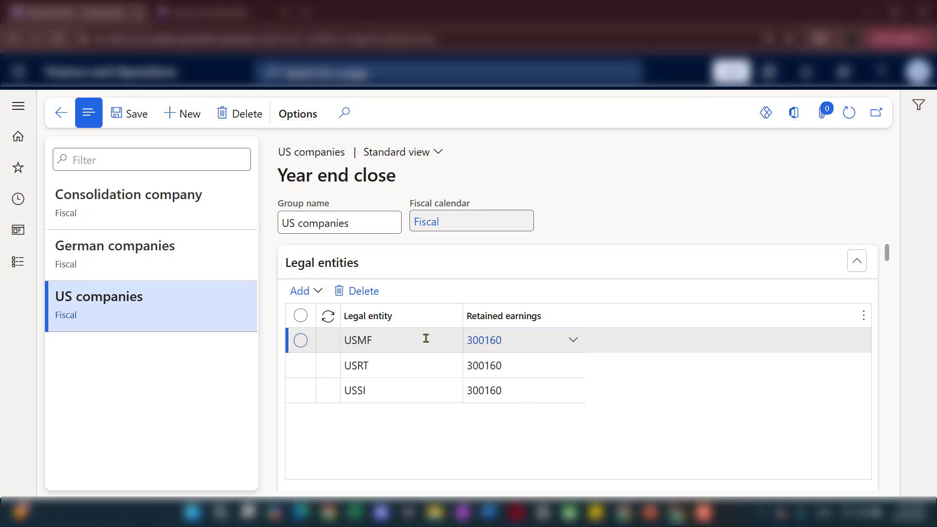
{"action": "left_click", "coordinate": [426, 338]}
{"action": "scroll", "coordinate": [578, 405], "scroll_direction": "down", "scroll_amount": 5}
{"action": "scroll", "coordinate": [455, 430], "scroll_direction": "down", "scroll_amount": 2}
{"action": "scroll", "coordinate": [462, 408], "scroll_direction": "up", "scroll_amount": 5}
{"action": "left_click", "coordinate": [438, 365]}
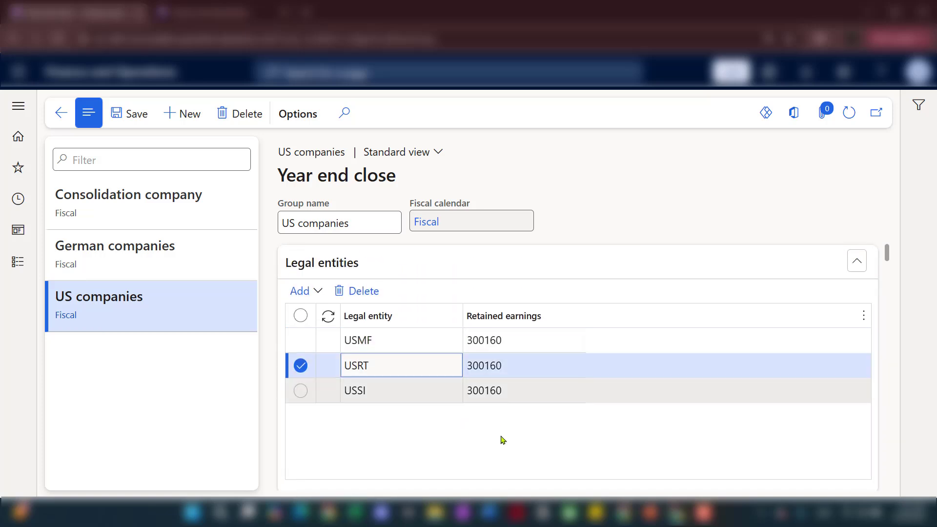
{"action": "scroll", "coordinate": [502, 441], "scroll_direction": "down", "scroll_amount": 5}
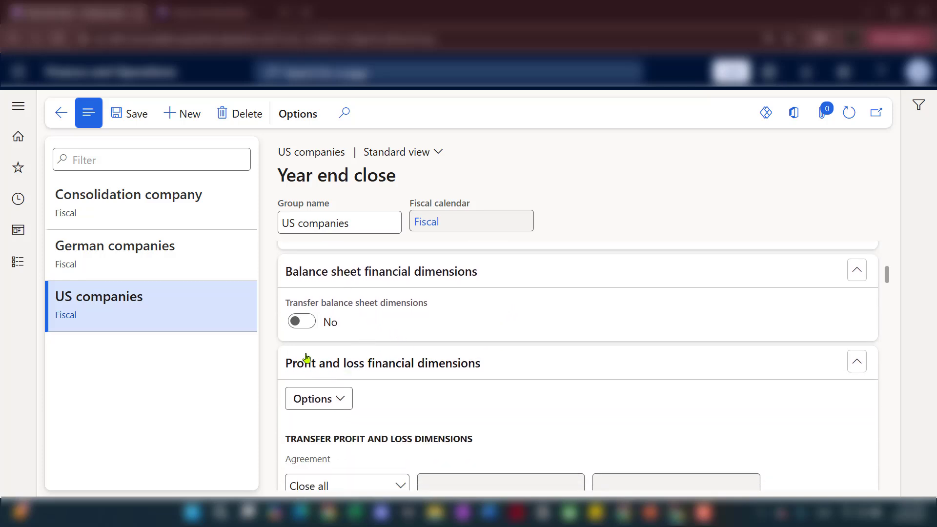
{"action": "scroll", "coordinate": [404, 449], "scroll_direction": "down", "scroll_amount": 1}
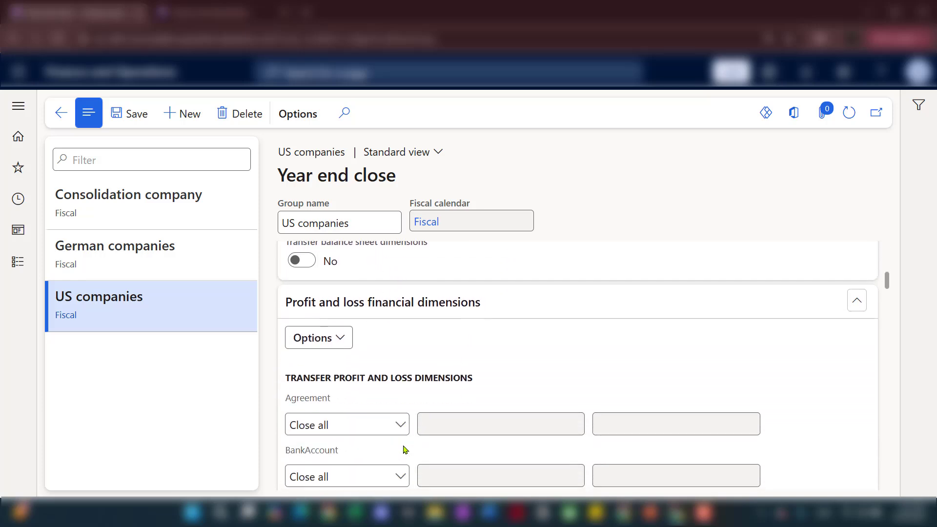
{"action": "scroll", "coordinate": [478, 398], "scroll_direction": "up", "scroll_amount": 4}
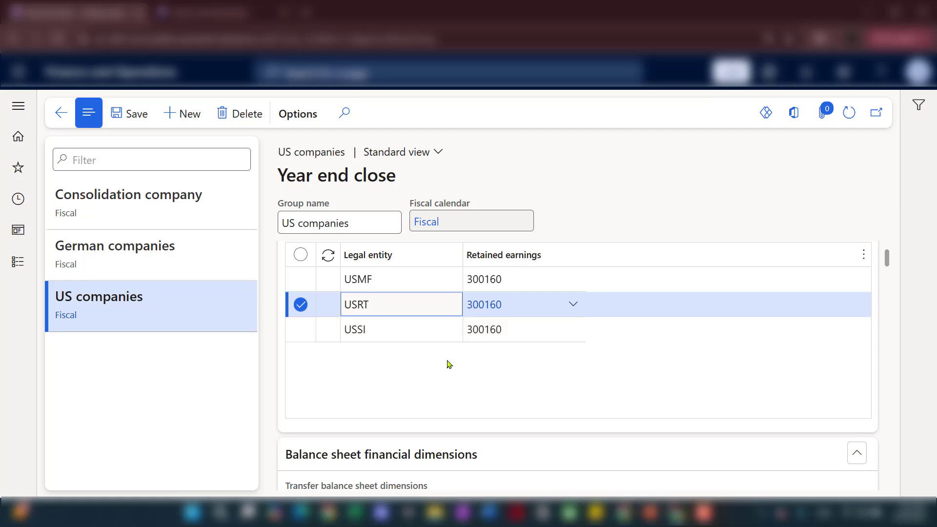
{"action": "scroll", "coordinate": [448, 363], "scroll_direction": "up", "scroll_amount": 1}
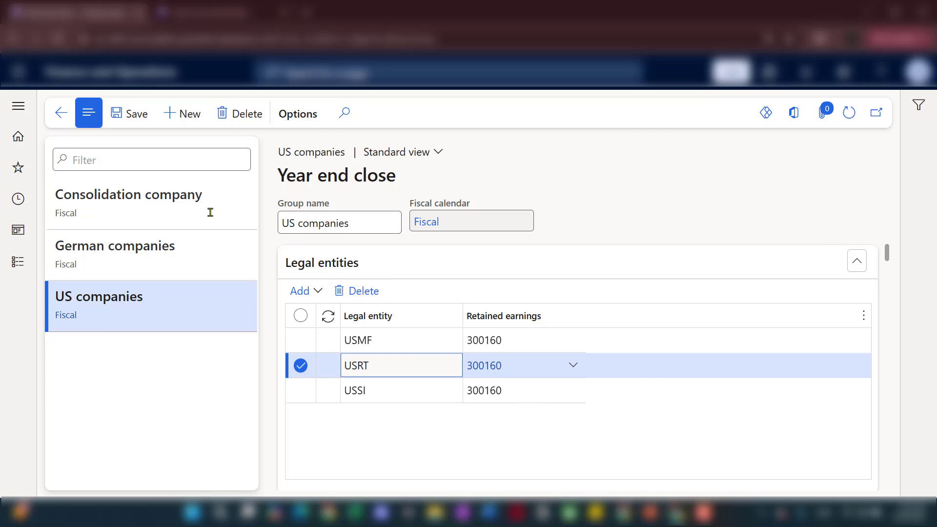
{"action": "left_click", "coordinate": [61, 120]}
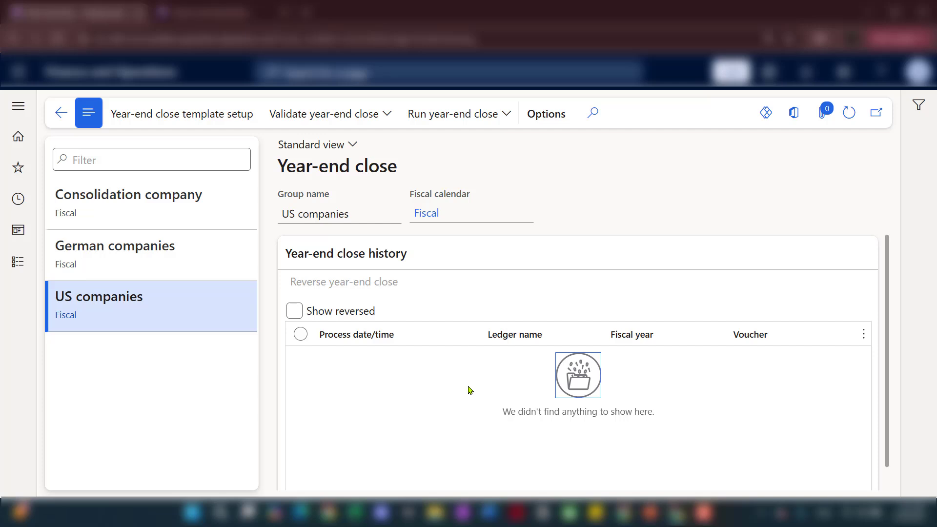
- Validate the year-end close for legal entity USMF and fiscal year 2025, and dismiss the message
{"action": "left_click", "coordinate": [344, 121]}
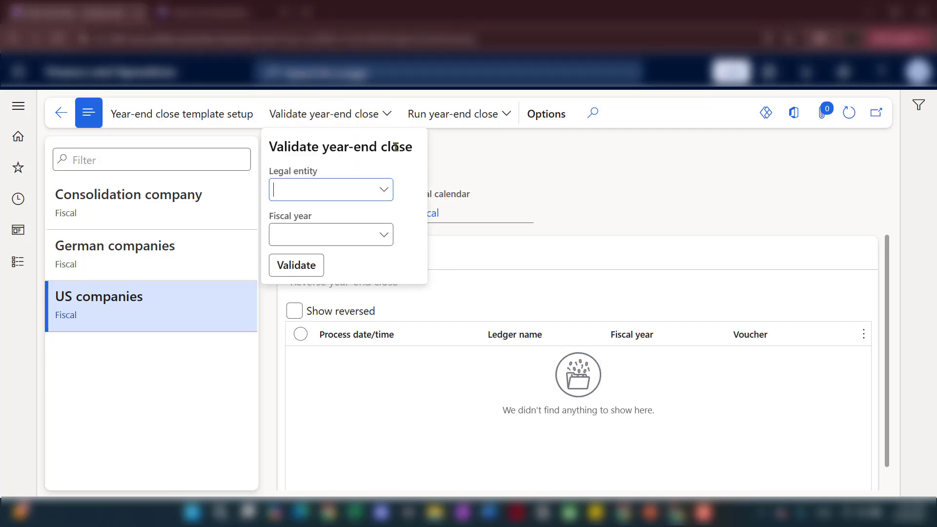
{"action": "left_click", "coordinate": [391, 198]}
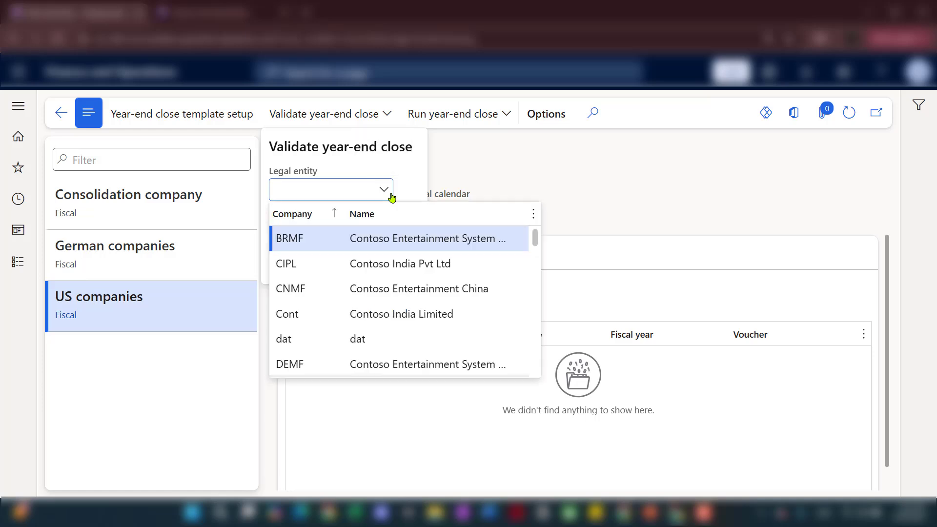
{"action": "type", "text": "usmf"}
{"action": "left_click", "coordinate": [369, 238]}
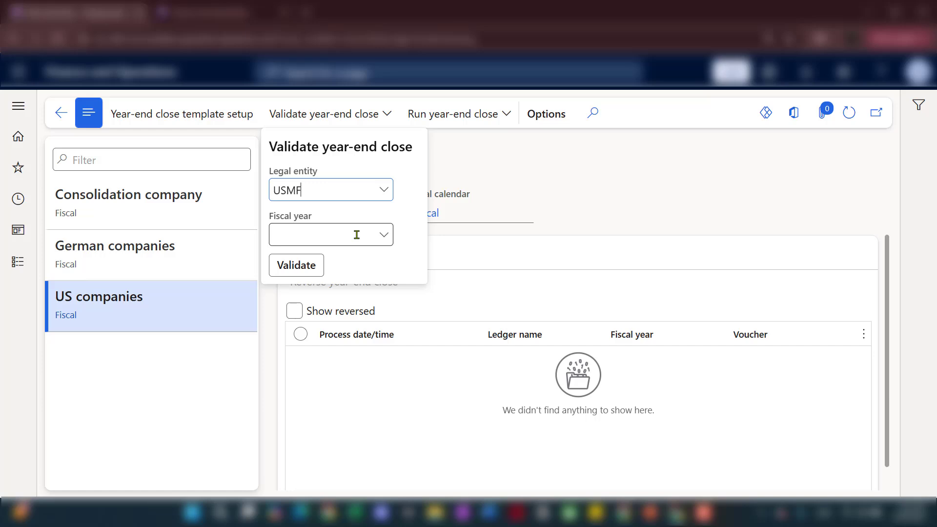
{"action": "left_click", "coordinate": [382, 236]}
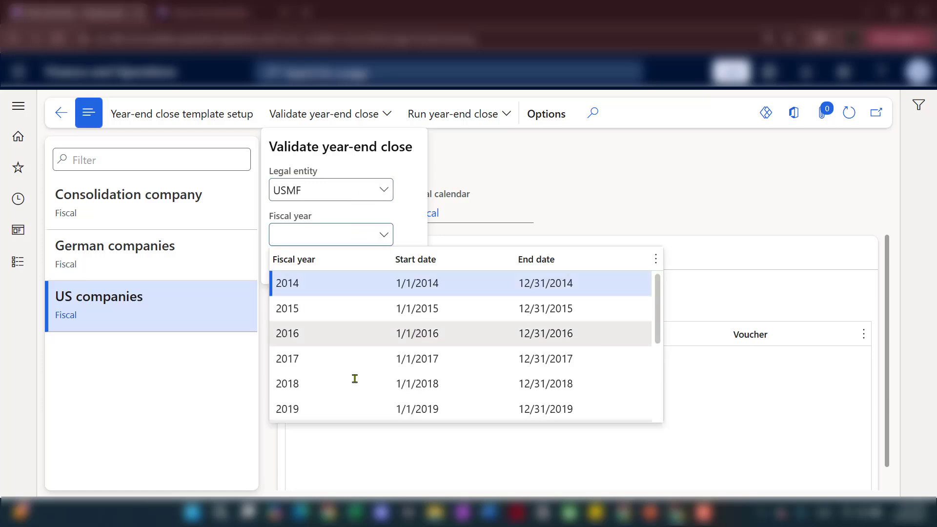
{"action": "scroll", "coordinate": [354, 380], "scroll_direction": "down", "scroll_amount": 3}
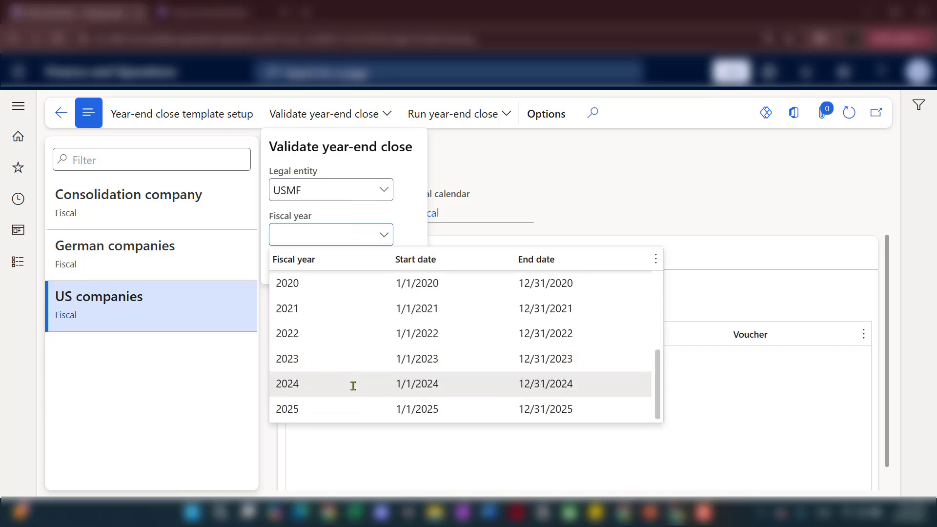
{"action": "left_click", "coordinate": [346, 406]}
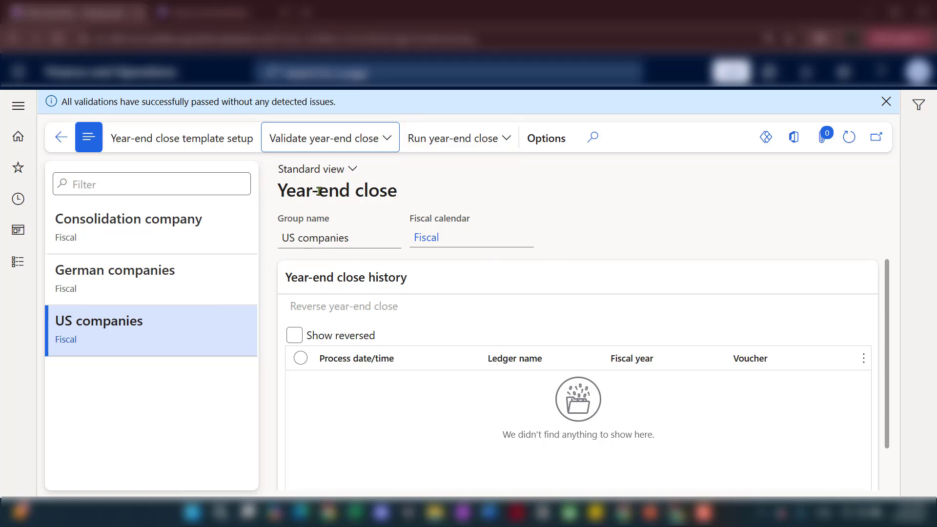
{"action": "left_click", "coordinate": [886, 101]}
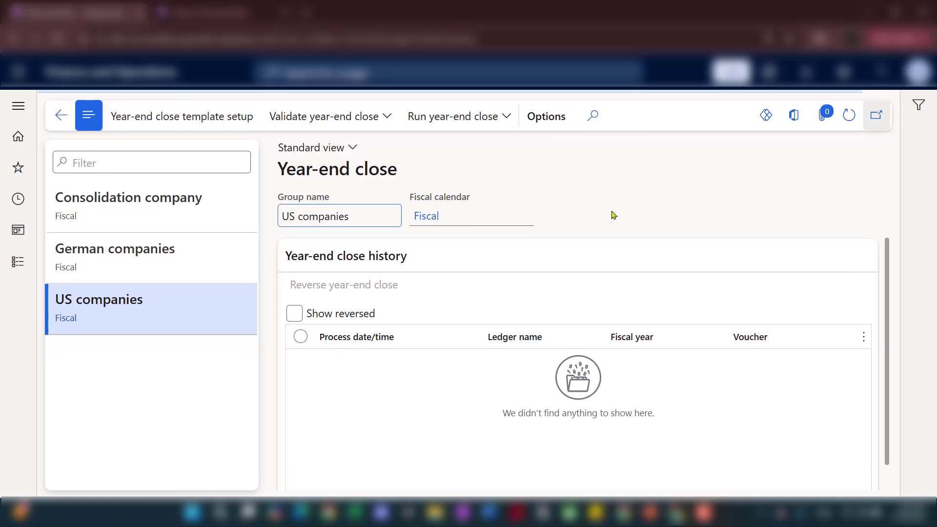
- Start the year-end close run for USMF only, leaving USRT and USSI unselected
{"action": "left_click", "coordinate": [511, 125]}
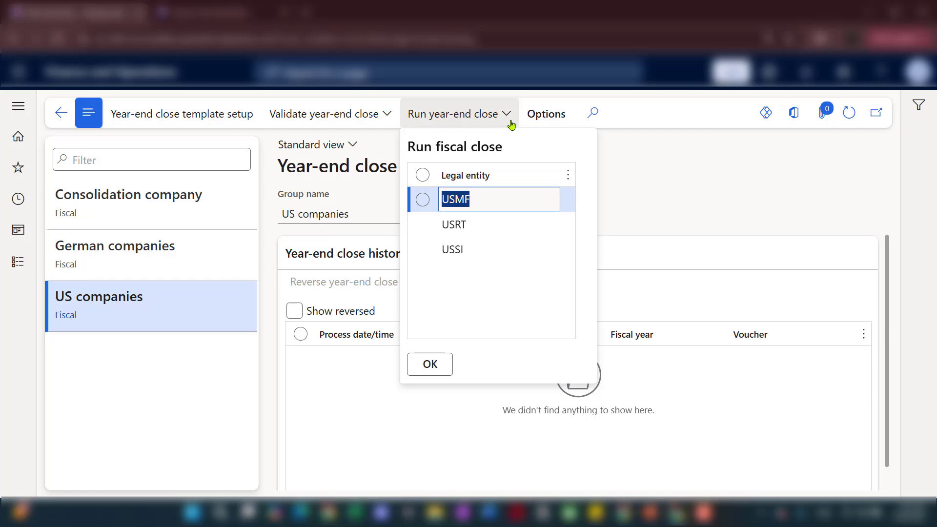
{"action": "left_click", "coordinate": [429, 177]}
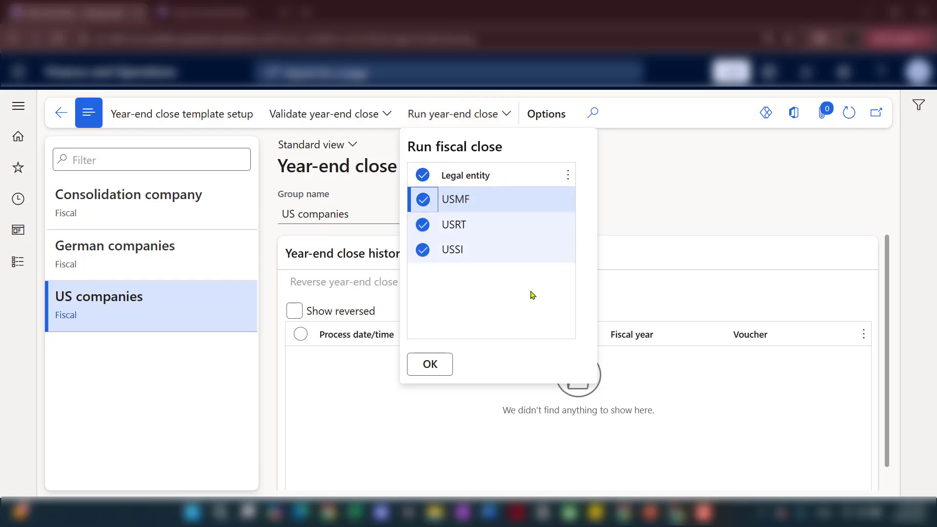
{"action": "left_click", "coordinate": [425, 227]}
{"action": "left_click", "coordinate": [428, 251]}
{"action": "mouse_move", "coordinate": [452, 196]}
{"action": "left_click", "coordinate": [439, 364]}
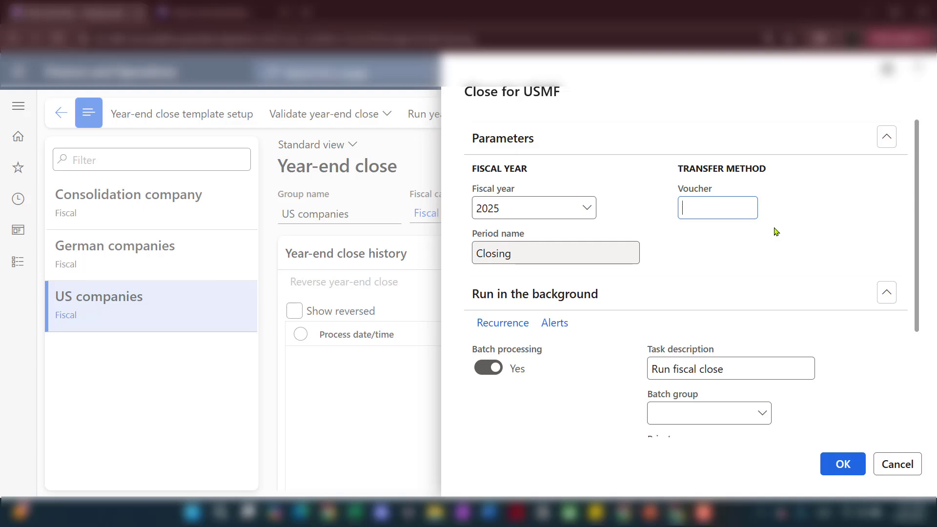
- Try to run the USMF fiscal year 2025 close with voucher FY2025, and dismiss the message
{"action": "type", "text": "FY"}
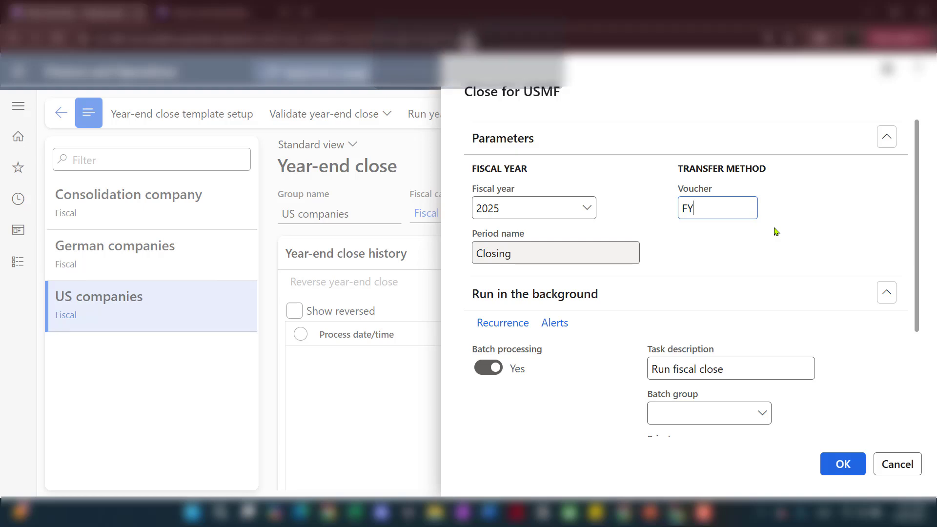
{"action": "type", "text": "2025"}
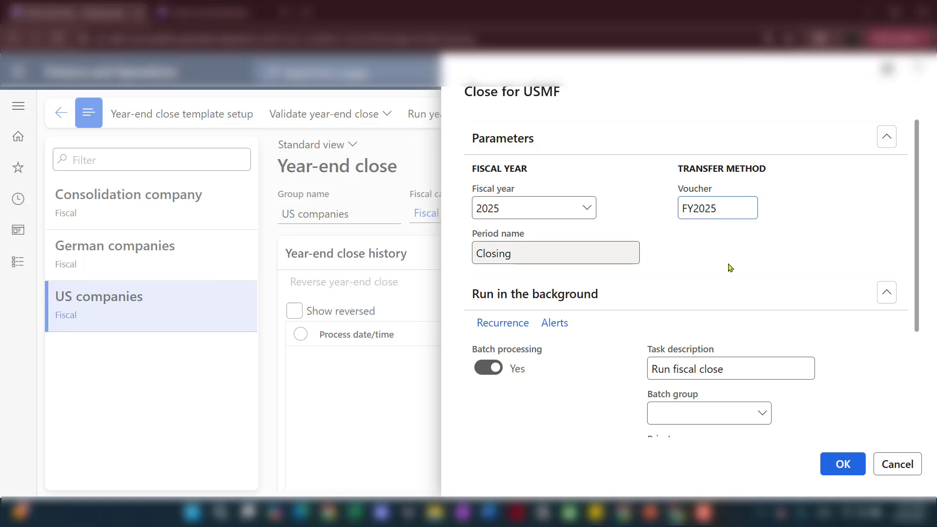
{"action": "left_click", "coordinate": [843, 464]}
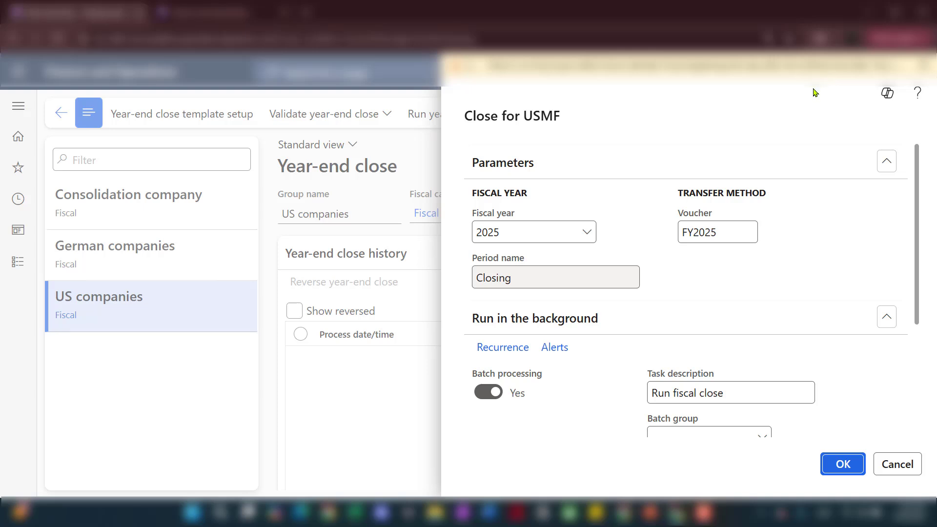
{"action": "left_click", "coordinate": [888, 69]}
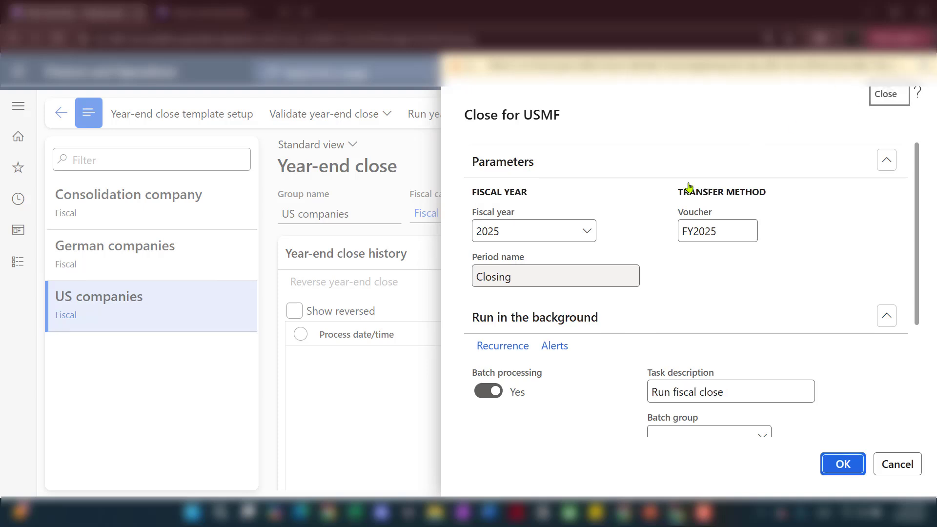
- Set the USMF close to fiscal year 2017 with voucher FY2017, and submit it as a batch job
{"action": "left_click", "coordinate": [510, 211]}
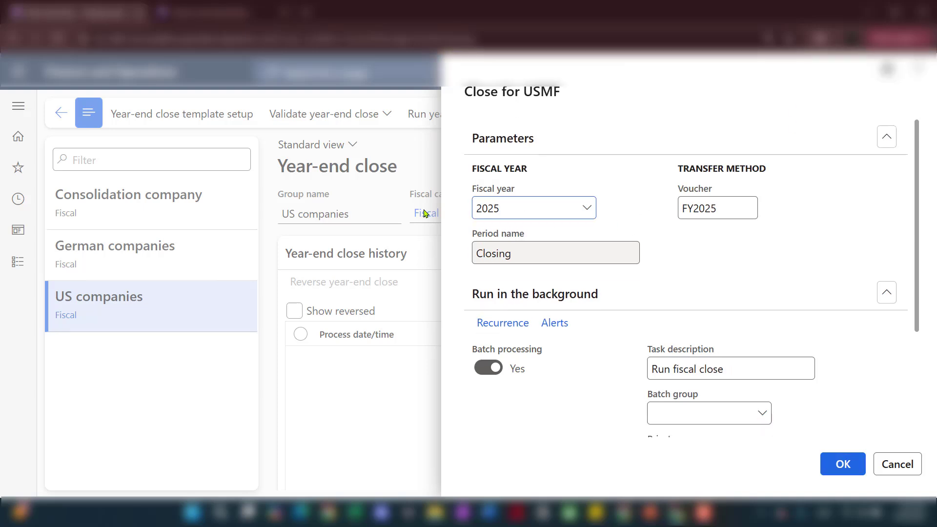
{"action": "key", "text": "BackSpace"}
{"action": "key", "text": "BackSpace"}
{"action": "type", "text": "17"}
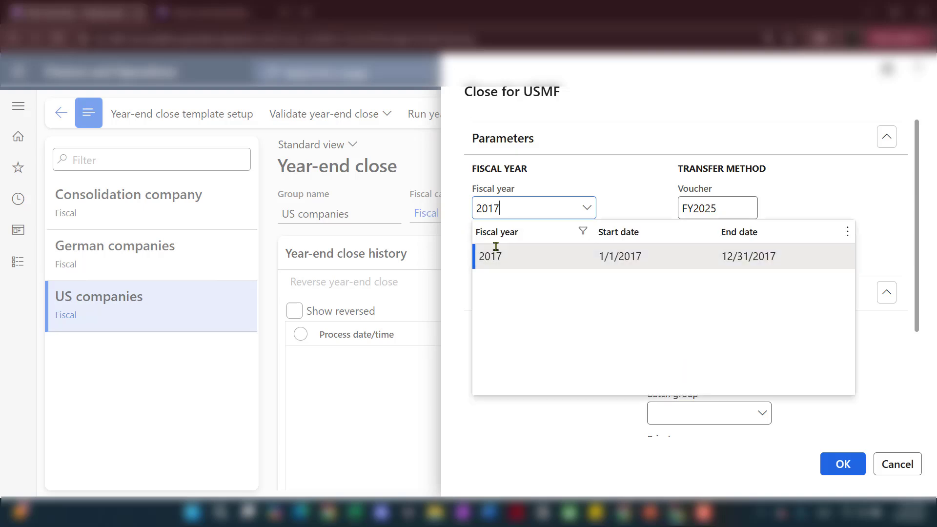
{"action": "left_click", "coordinate": [506, 250]}
{"action": "left_click", "coordinate": [719, 209]}
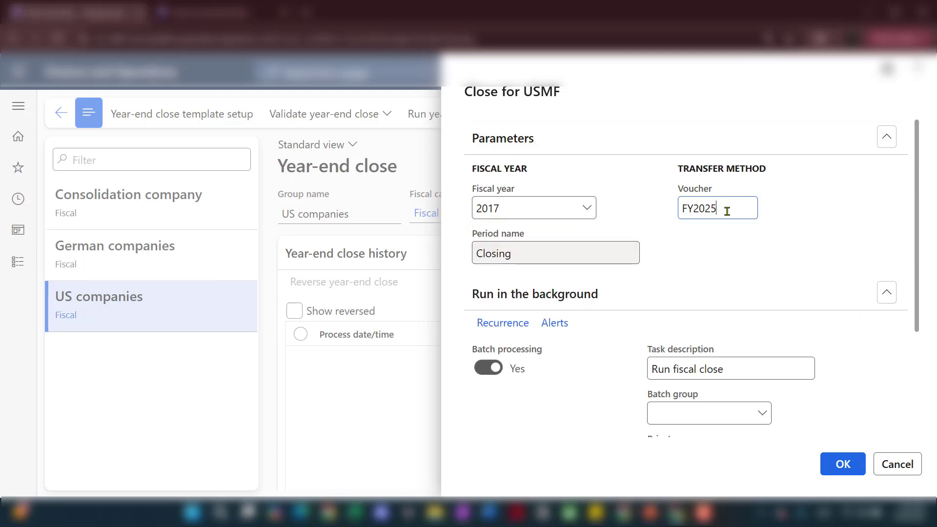
{"action": "key", "text": "BackSpace"}
{"action": "key", "text": "BackSpace"}
{"action": "type", "text": "17"}
{"action": "left_click", "coordinate": [838, 464]}
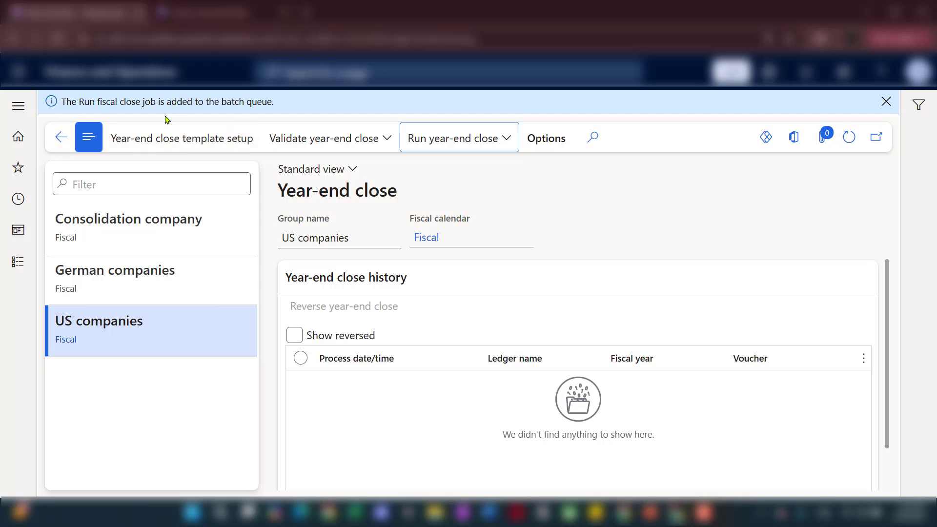
- Refresh the US companies year-end close history and check the legal entities available for the run
{"action": "left_click", "coordinate": [852, 142]}
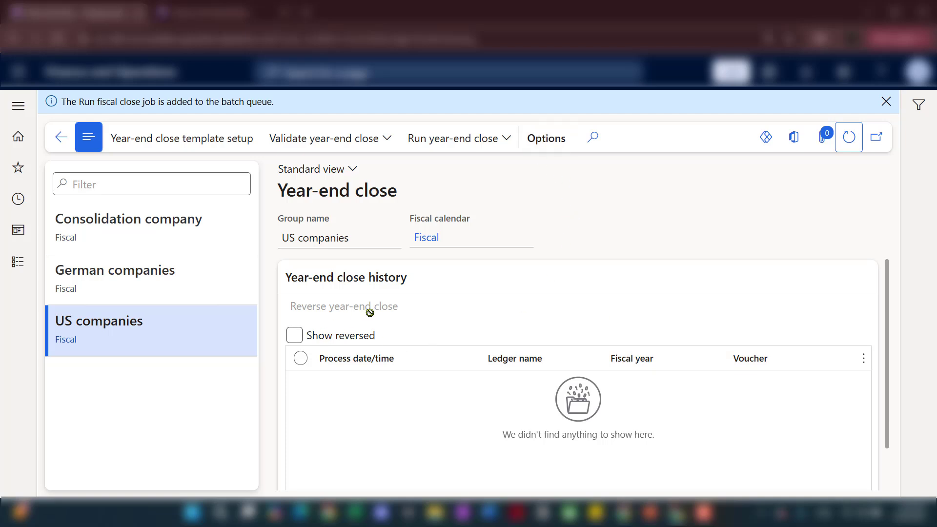
{"action": "left_click", "coordinate": [502, 142]}
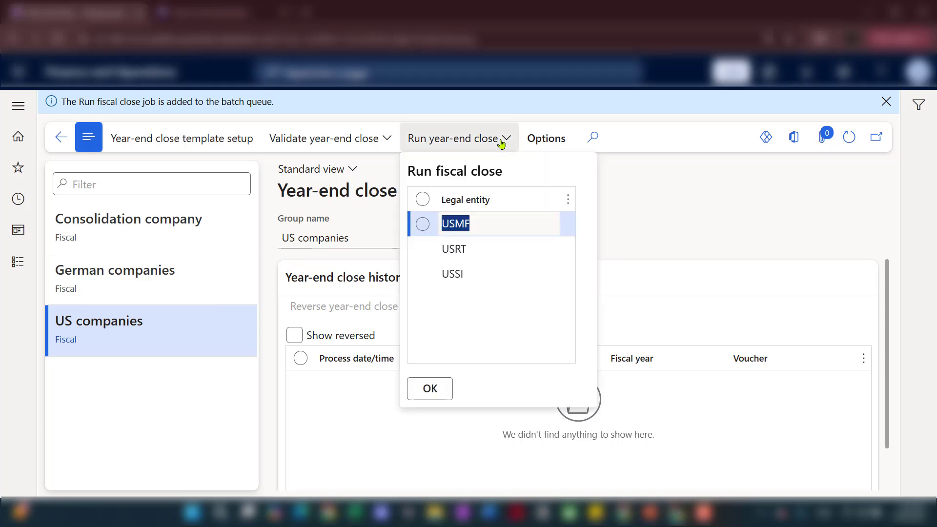
{"action": "left_click", "coordinate": [708, 203]}
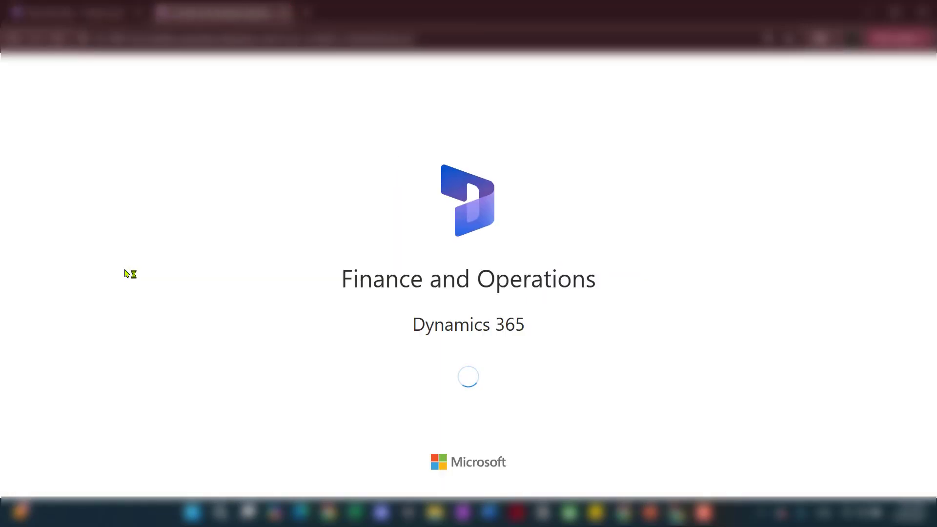
- Open the General ledger parameters from the Ledger setup area in the second browser tab
{"action": "left_click", "coordinate": [19, 267]}
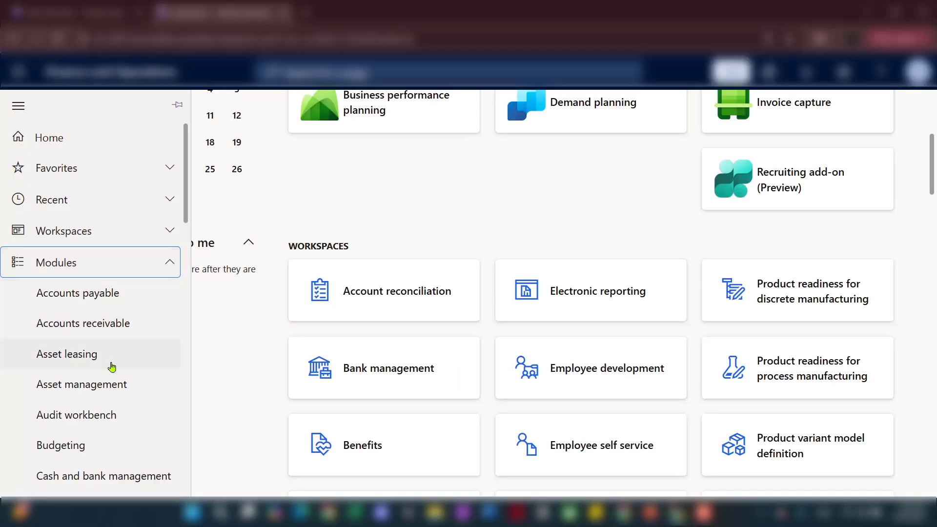
{"action": "scroll", "coordinate": [110, 375], "scroll_direction": "down", "scroll_amount": 4}
{"action": "scroll", "coordinate": [108, 383], "scroll_direction": "down", "scroll_amount": 3}
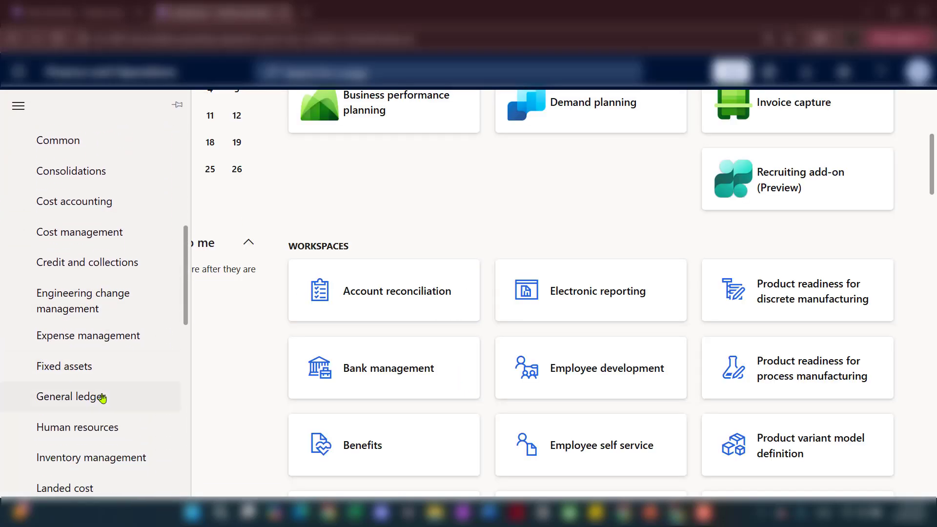
{"action": "left_click", "coordinate": [102, 397]}
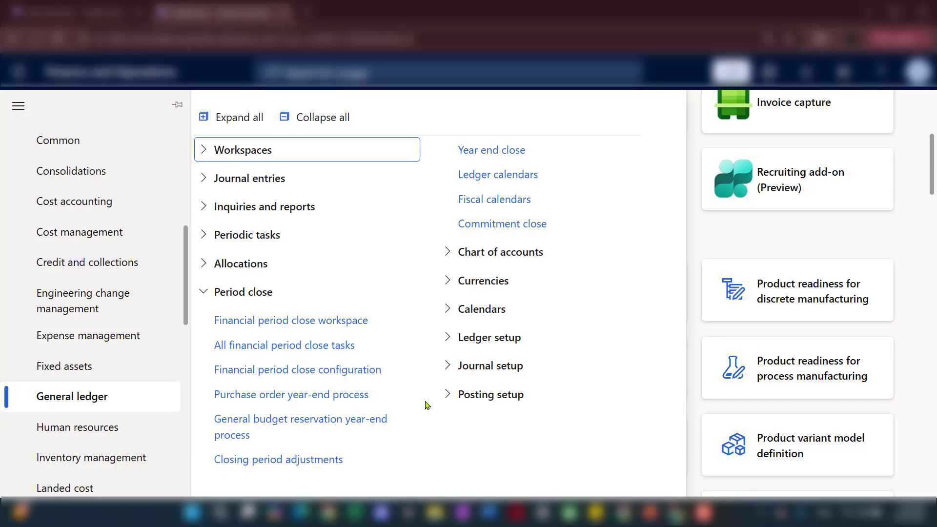
{"action": "left_click", "coordinate": [456, 342]}
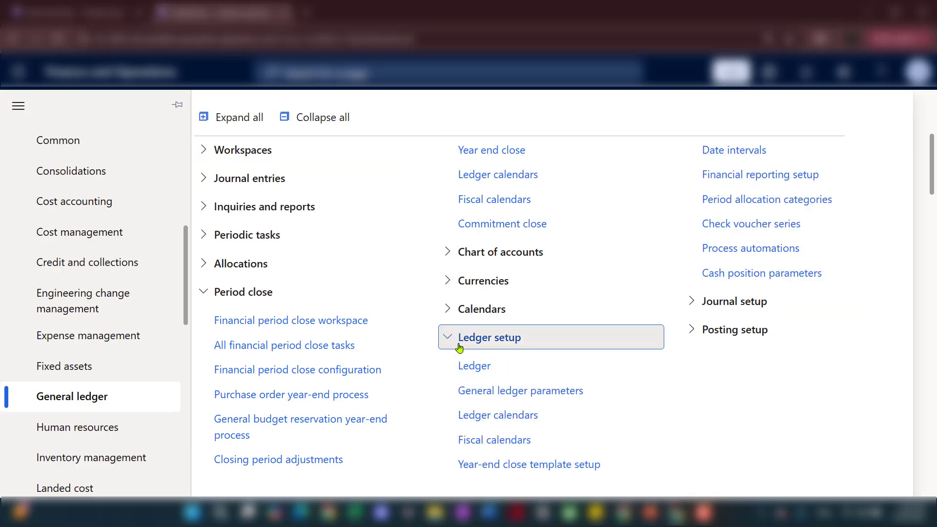
{"action": "left_click", "coordinate": [523, 390]}
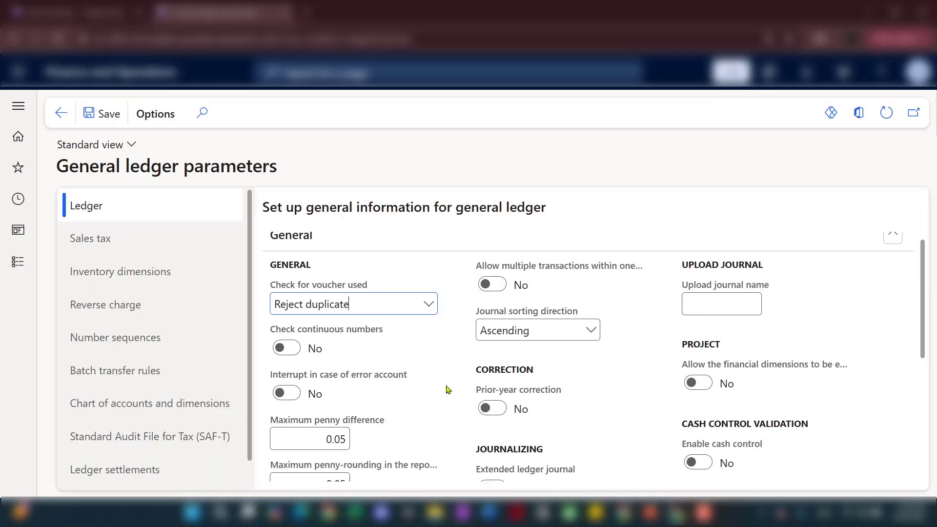
- Examine the Fiscal year close parameters, including whether existing year-end entries are deleted and closing transactions created
{"action": "scroll", "coordinate": [445, 389], "scroll_direction": "down", "scroll_amount": 3}
{"action": "left_click", "coordinate": [408, 425]}
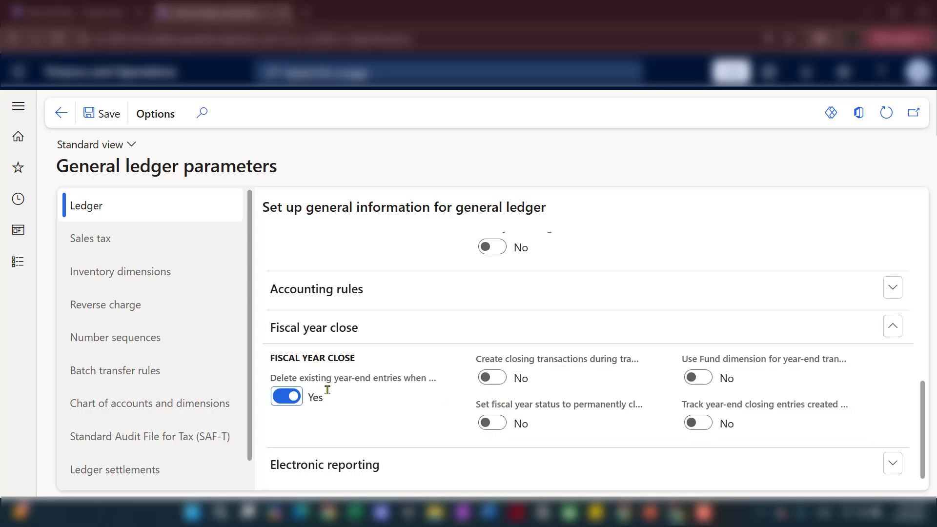
{"action": "mouse_move", "coordinate": [417, 387]}
{"action": "mouse_move", "coordinate": [580, 365]}
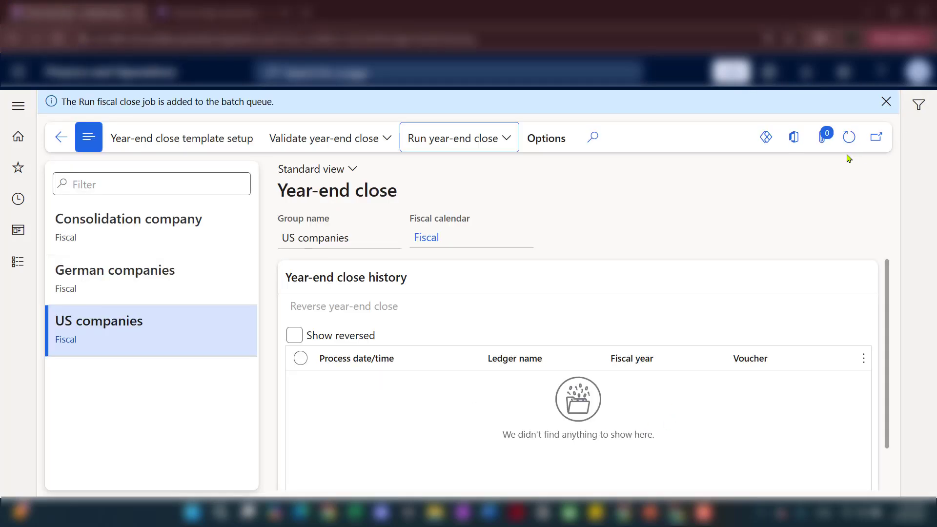
- Return to the Year-end close page, refresh the history and review the dates and ledger accounts of voucher FY2017
{"action": "left_click", "coordinate": [849, 137]}
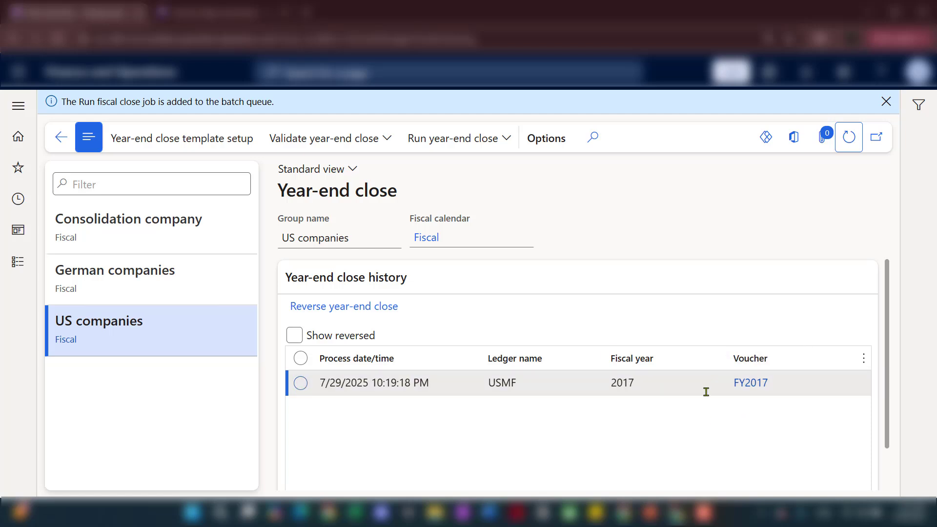
{"action": "left_click", "coordinate": [761, 390]}
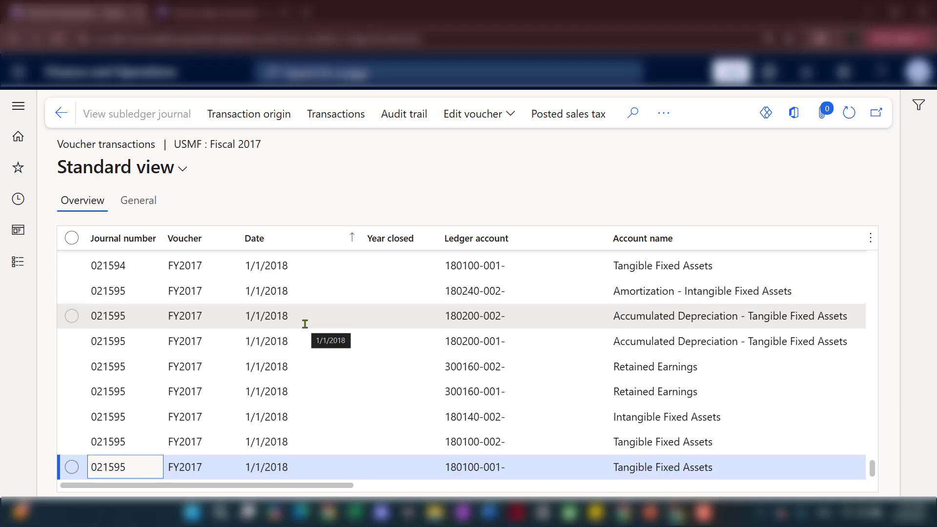
{"action": "scroll", "coordinate": [305, 324], "scroll_direction": "up", "scroll_amount": 5}
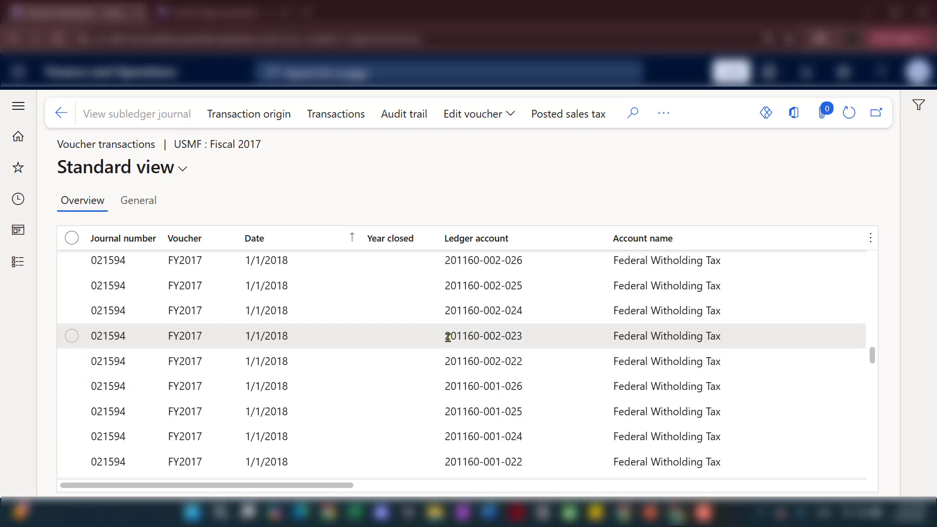
{"action": "mouse_move", "coordinate": [448, 337]}
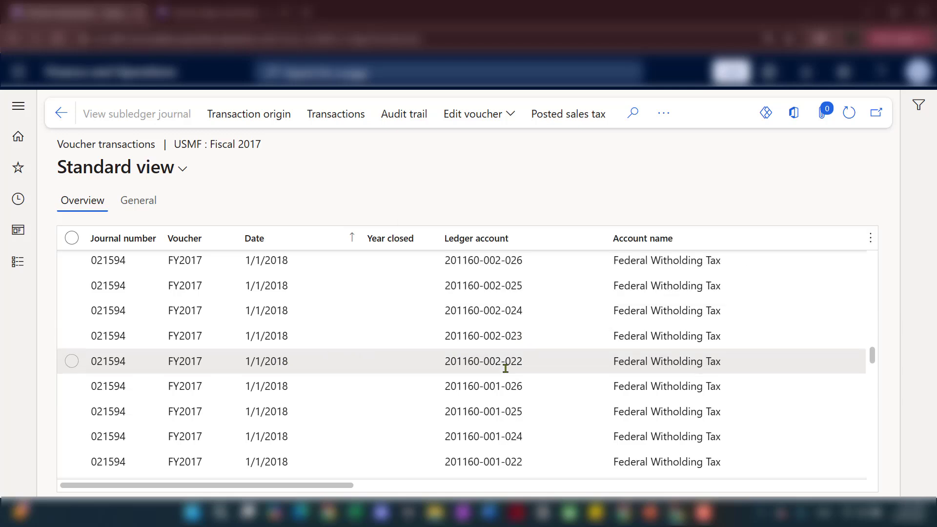
{"action": "mouse_move", "coordinate": [526, 368]}
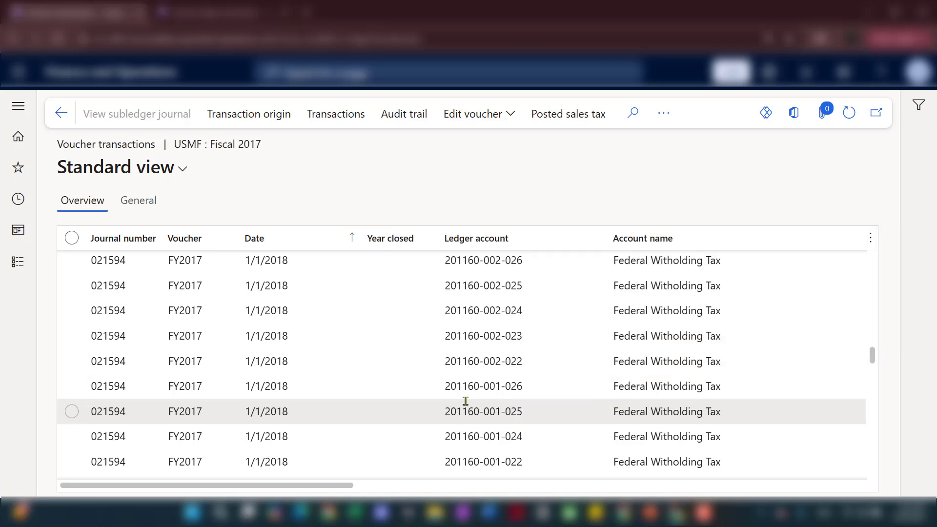
{"action": "mouse_move", "coordinate": [465, 401]}
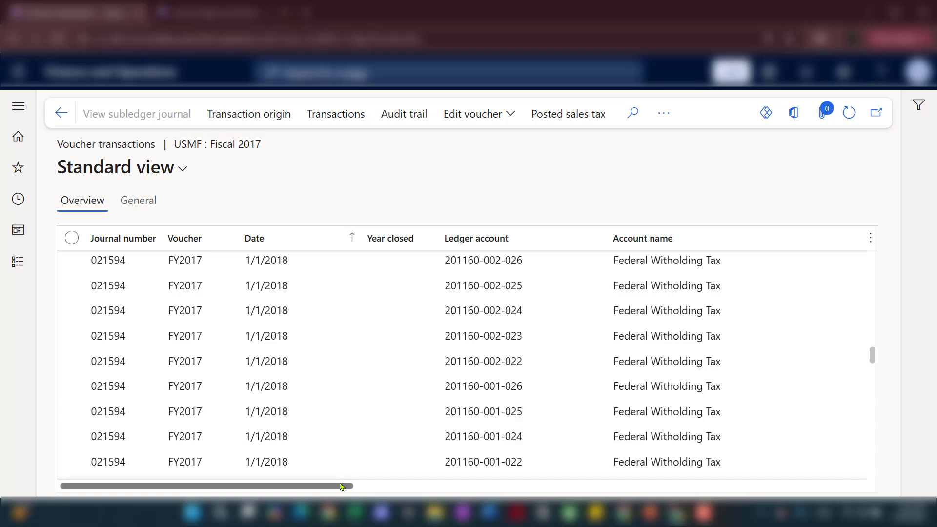
- Examine the amounts and posting layers of the FY2017 voucher transactions, and return to the Year-end close history
{"action": "left_click_drag", "start_coordinate": [340, 488], "coordinate": [282, 230]}
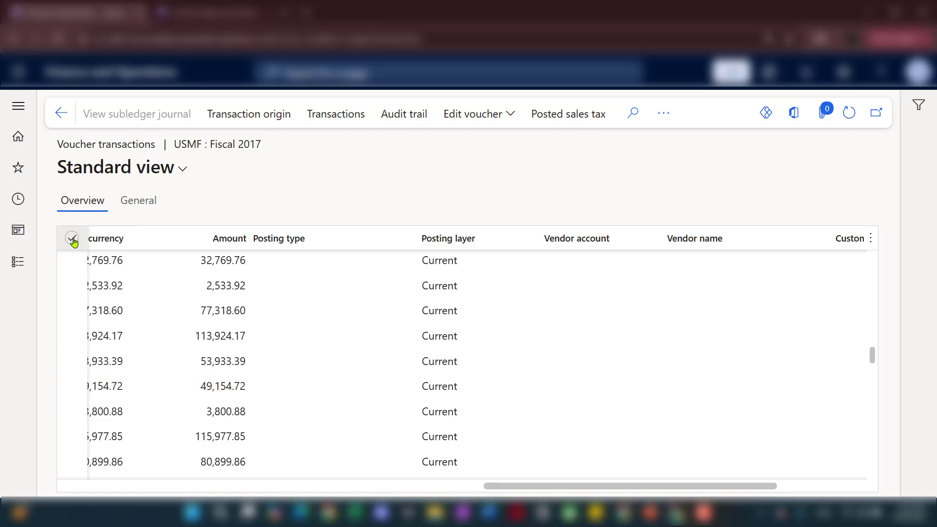
{"action": "left_click", "coordinate": [72, 286]}
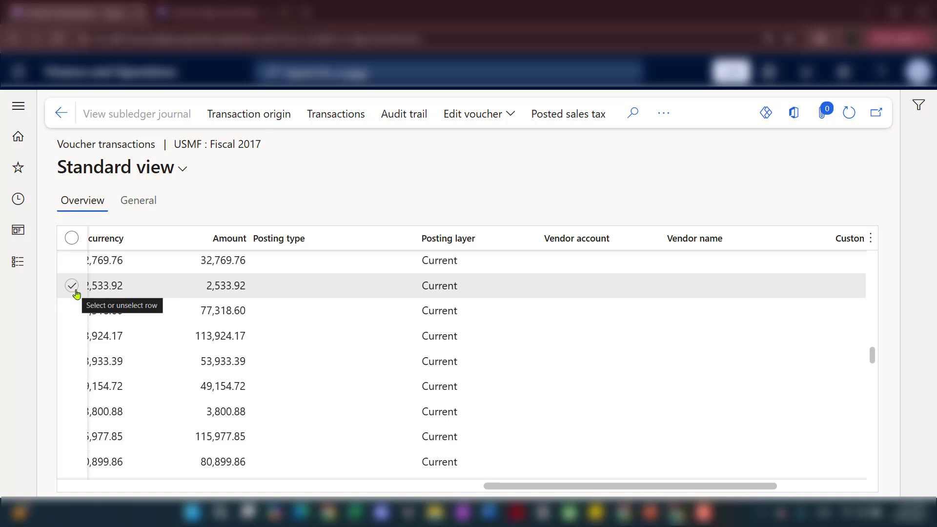
{"action": "key", "text": "Down"}
{"action": "key", "text": "Down"}
{"action": "key", "text": "Down"}
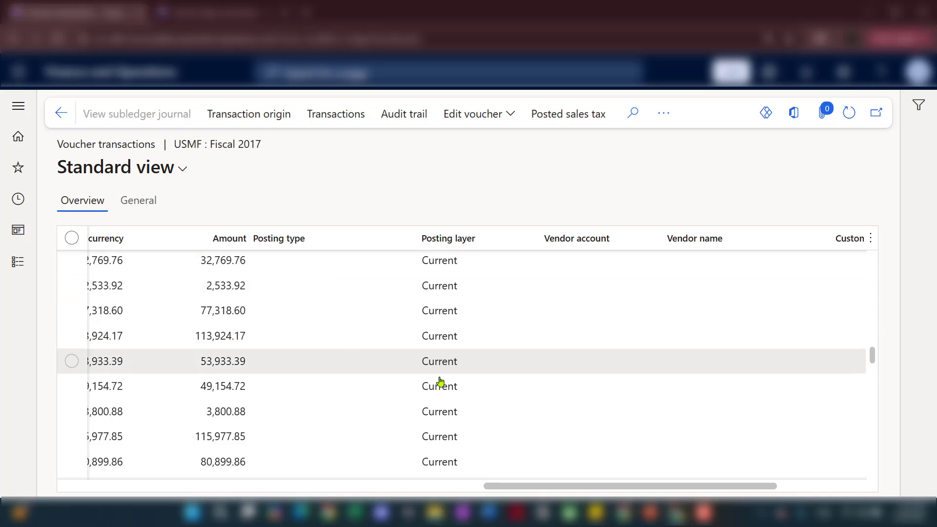
{"action": "key", "text": "Down"}
{"action": "key", "text": "Down"}
{"action": "key", "text": "Down"}
{"action": "key", "text": "Down"}
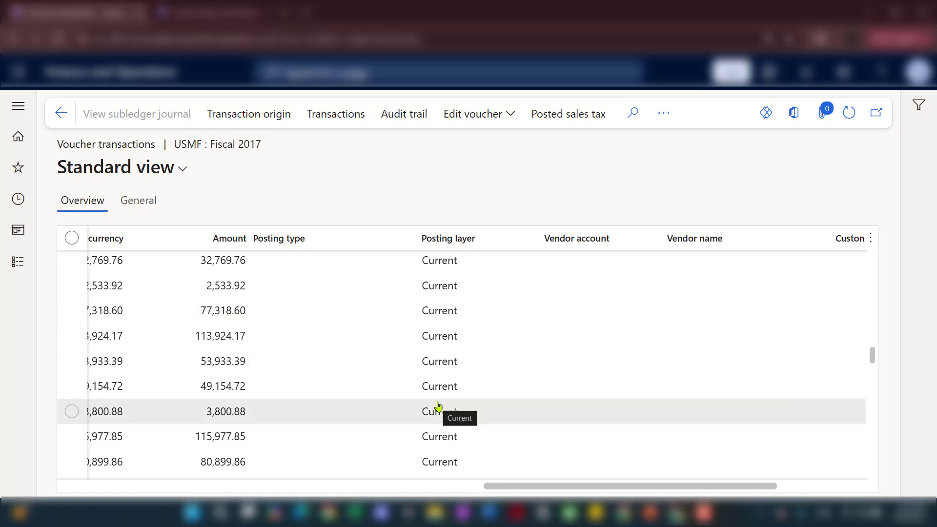
{"action": "left_click", "coordinate": [60, 114]}
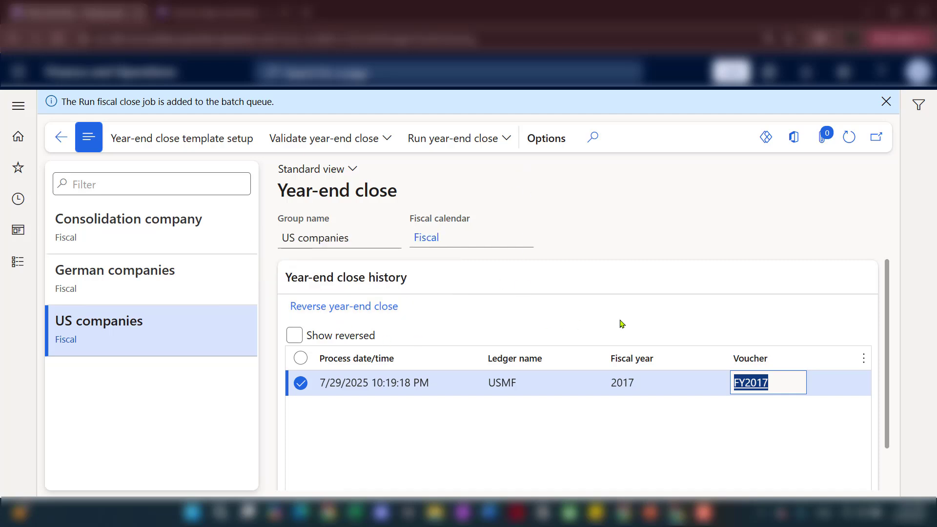
{"action": "left_click", "coordinate": [295, 336]}
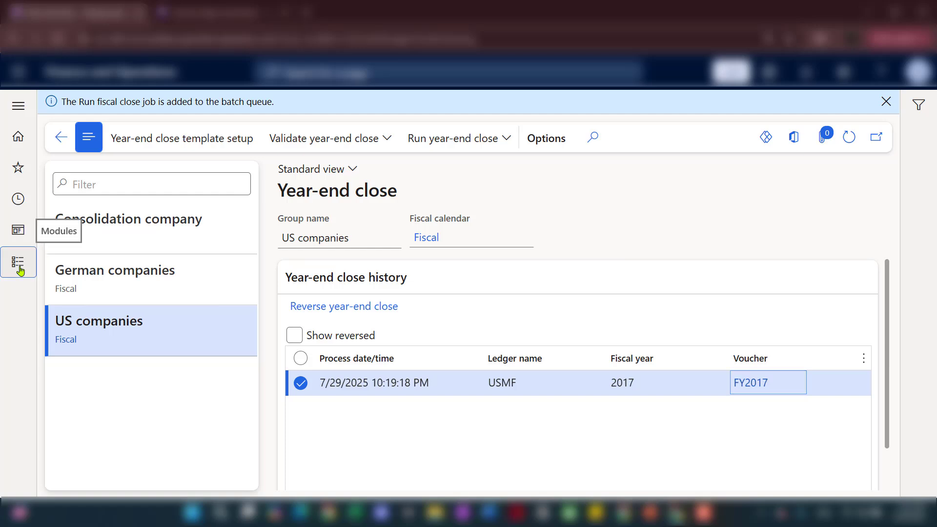
- Open the general ledger trial balance and calculate Main Account balances from 1/1/2018 to 1/1/2018 for the Current posting layer
{"action": "left_click", "coordinate": [18, 262]}
{"action": "scroll", "coordinate": [101, 391], "scroll_direction": "down", "scroll_amount": 6}
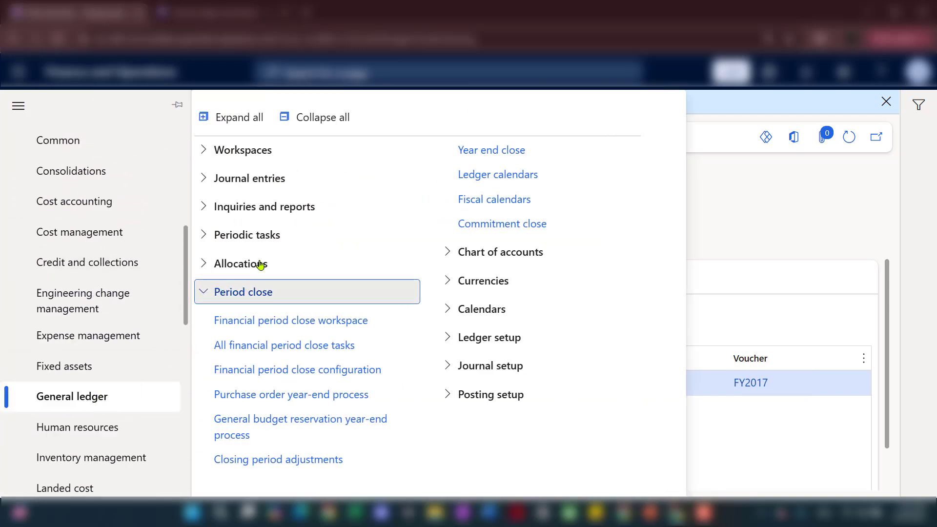
{"action": "left_click", "coordinate": [270, 212]}
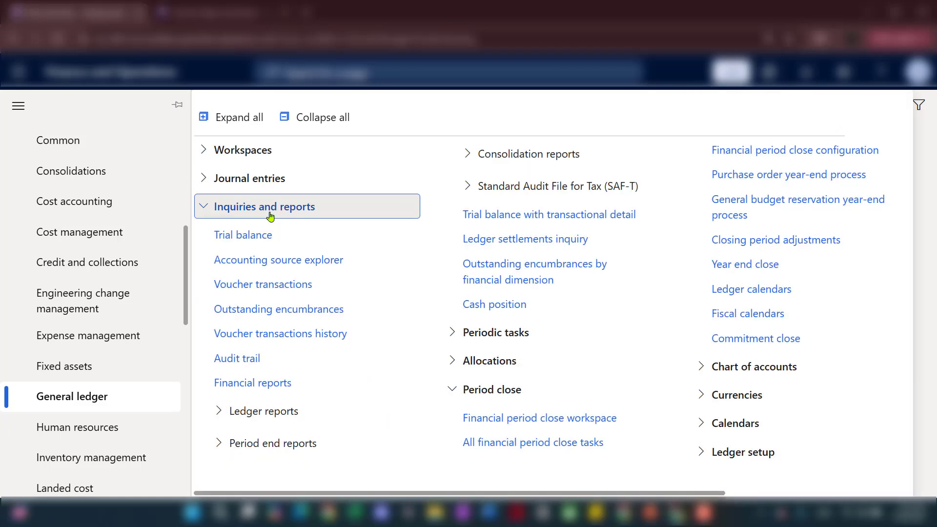
{"action": "left_click", "coordinate": [247, 235]}
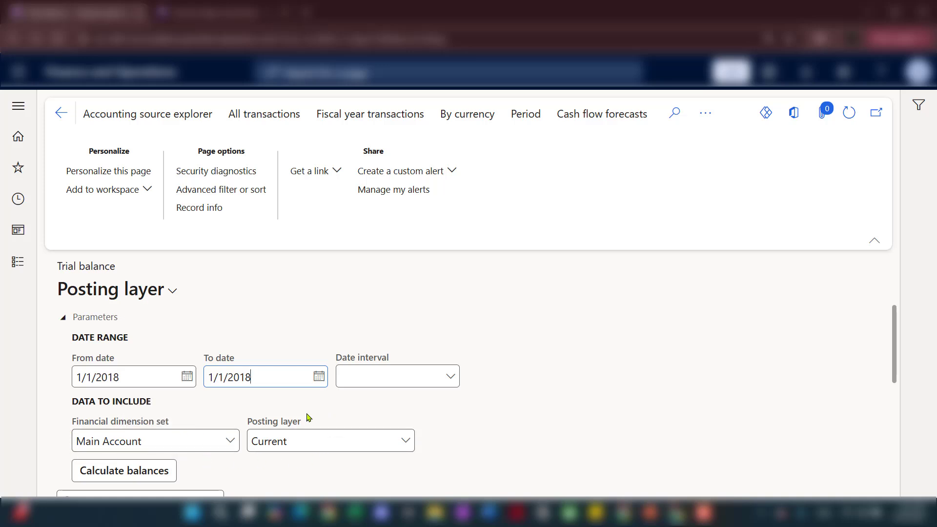
{"action": "left_click", "coordinate": [175, 476]}
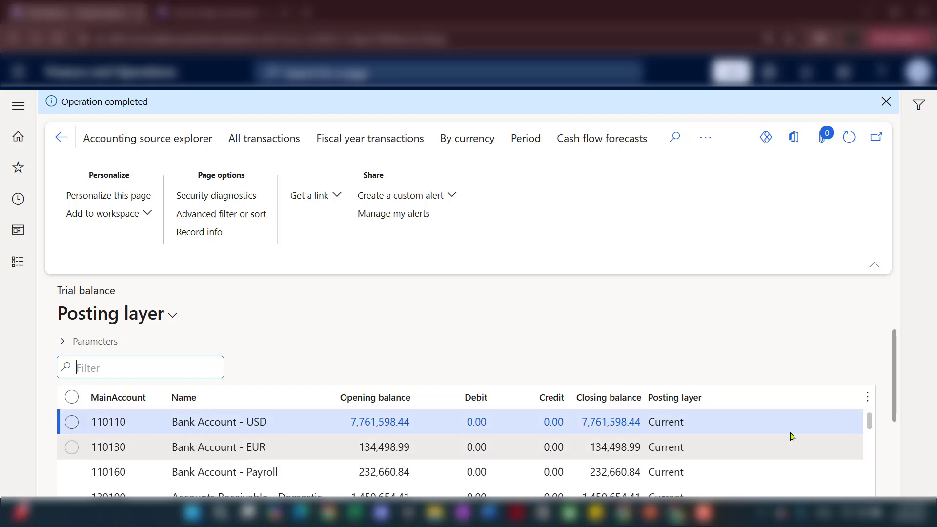
{"action": "left_click_drag", "start_coordinate": [891, 382], "coordinate": [890, 432]}
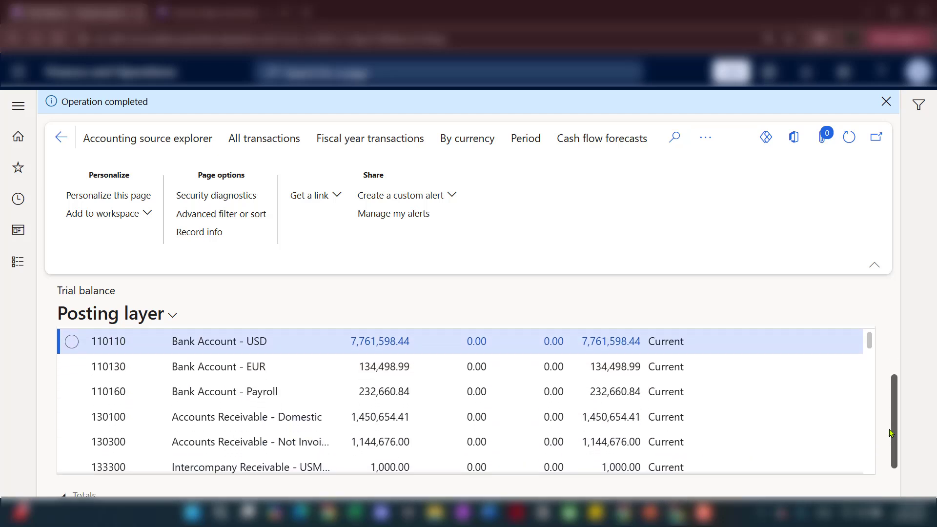
- Examine the main accounts' opening and closing balances for 1/1/2018 and the trial balance totals
{"action": "scroll", "coordinate": [416, 382], "scroll_direction": "down", "scroll_amount": 1}
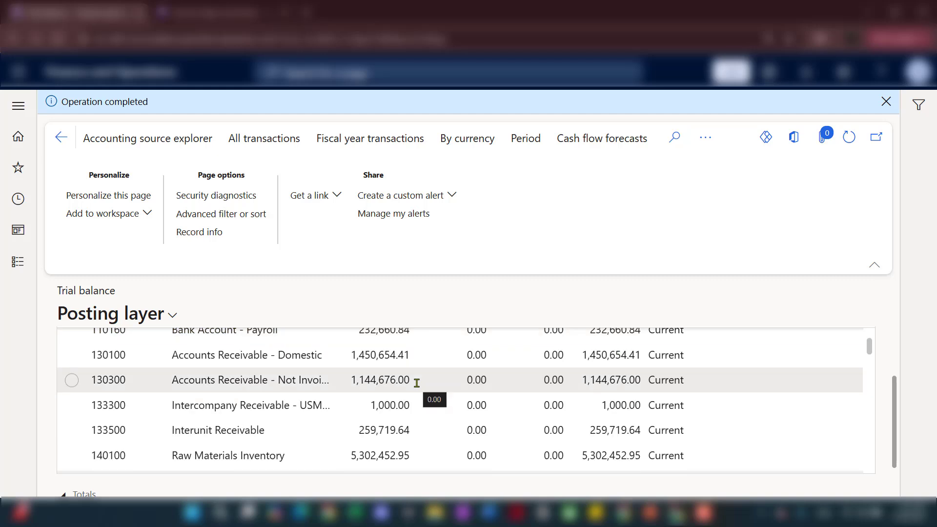
{"action": "scroll", "coordinate": [416, 382], "scroll_direction": "down", "scroll_amount": 1}
{"action": "left_click_drag", "start_coordinate": [894, 390], "coordinate": [891, 423]}
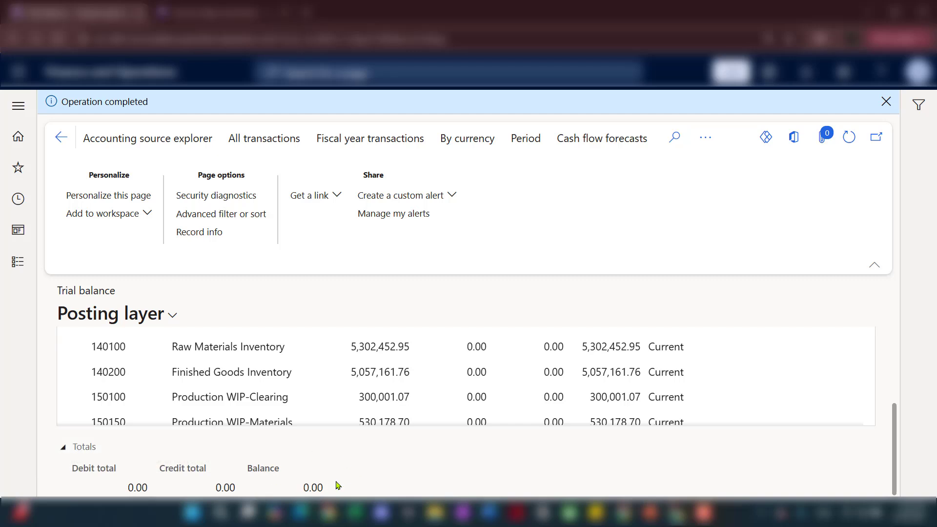
- Set both the from and to dates of the trial balance to 12/31/2017 and recalculate the balances
{"action": "scroll", "coordinate": [891, 443], "scroll_direction": "up", "scroll_amount": 3}
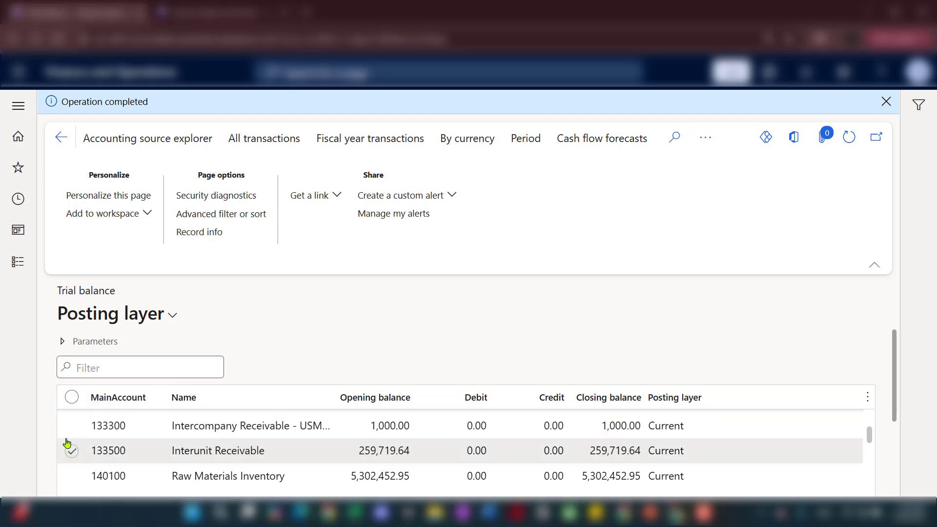
{"action": "left_click", "coordinate": [62, 341]}
{"action": "left_click", "coordinate": [155, 397]}
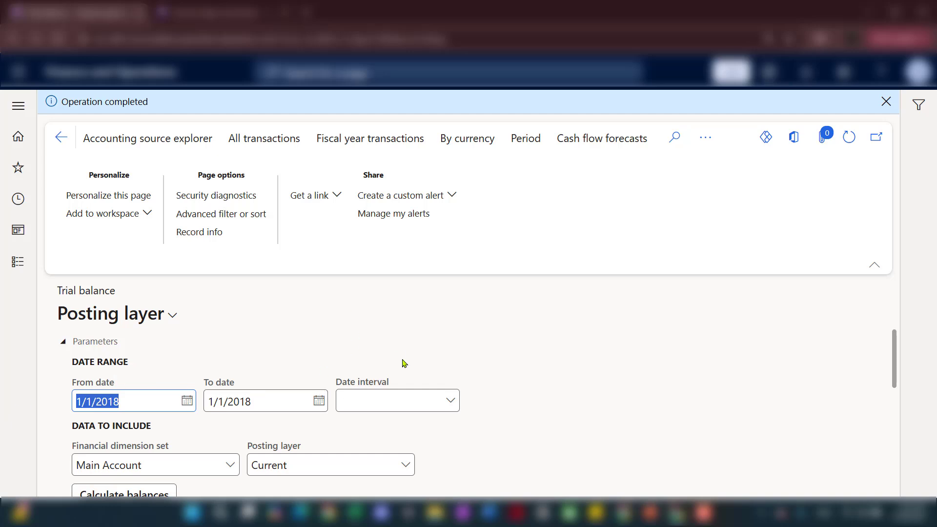
{"action": "type", "text": "12/31/"}
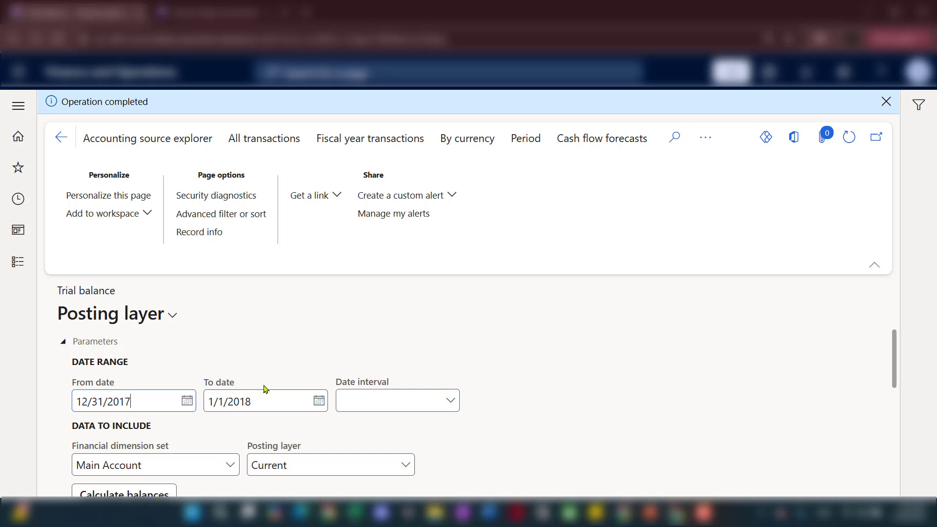
{"action": "left_click", "coordinate": [143, 410]}
{"action": "key", "text": "ctrl+c"}
{"action": "left_click_drag", "start_coordinate": [262, 399], "coordinate": [208, 420]}
{"action": "key", "text": "ctrl+v"}
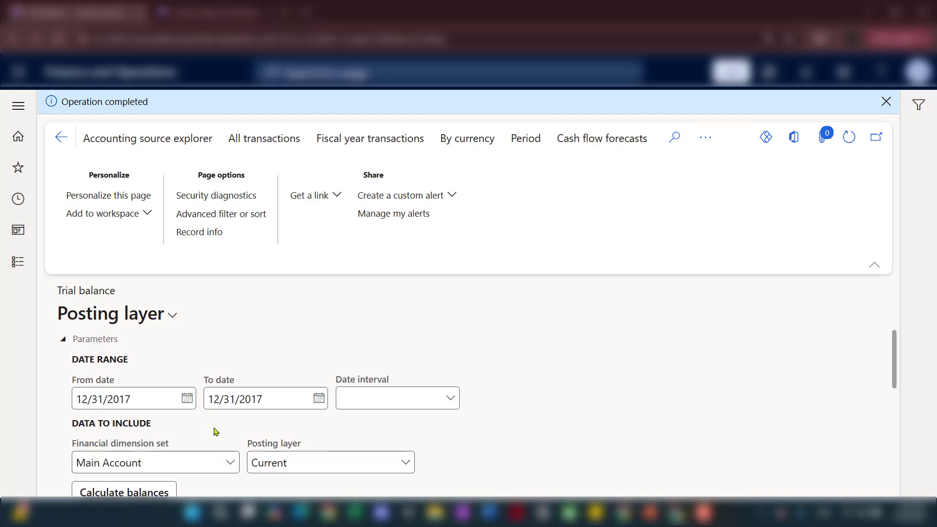
{"action": "scroll", "coordinate": [215, 430], "scroll_direction": "down", "scroll_amount": 1}
{"action": "left_click", "coordinate": [139, 437]}
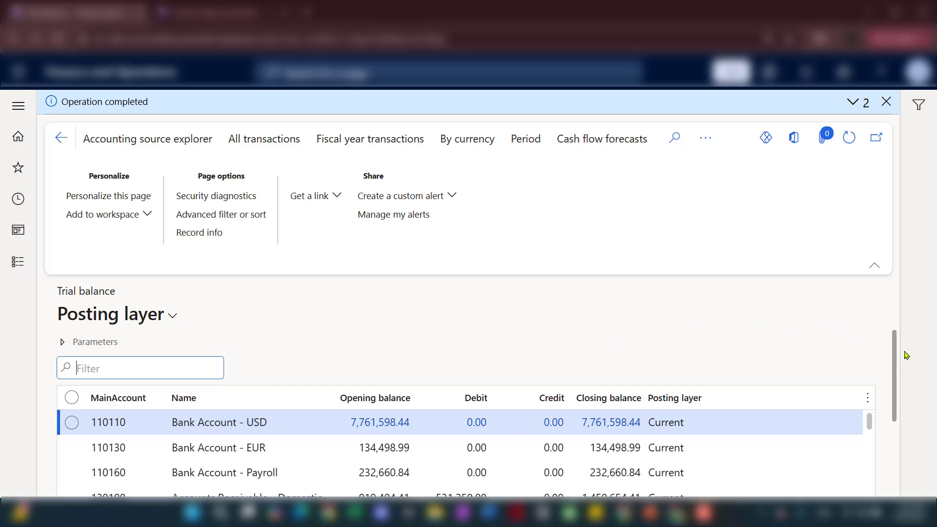
- Review the 12/31/2017 account balances and debit and credit totals, and view the available financial dimension sets in the trial balance parameters
{"action": "scroll", "coordinate": [895, 371], "scroll_direction": "down", "scroll_amount": 5}
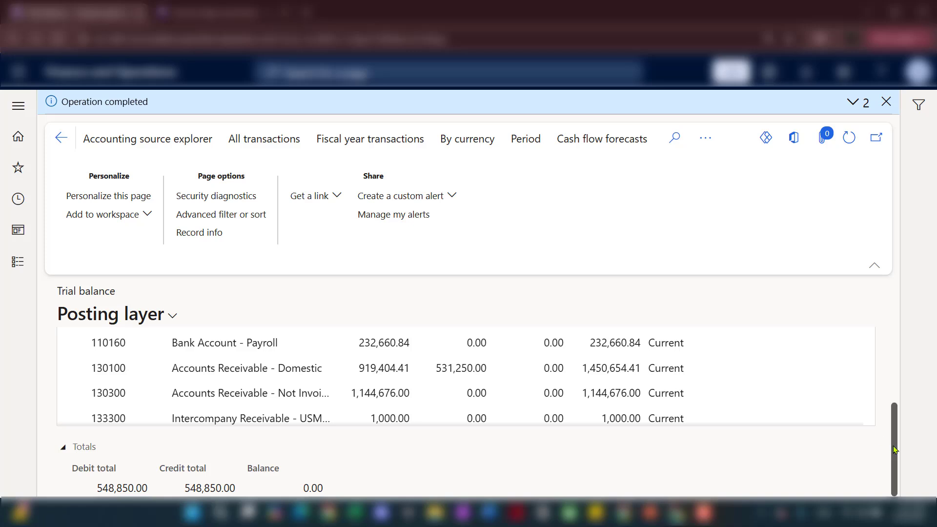
{"action": "scroll", "coordinate": [895, 449], "scroll_direction": "up", "scroll_amount": 3}
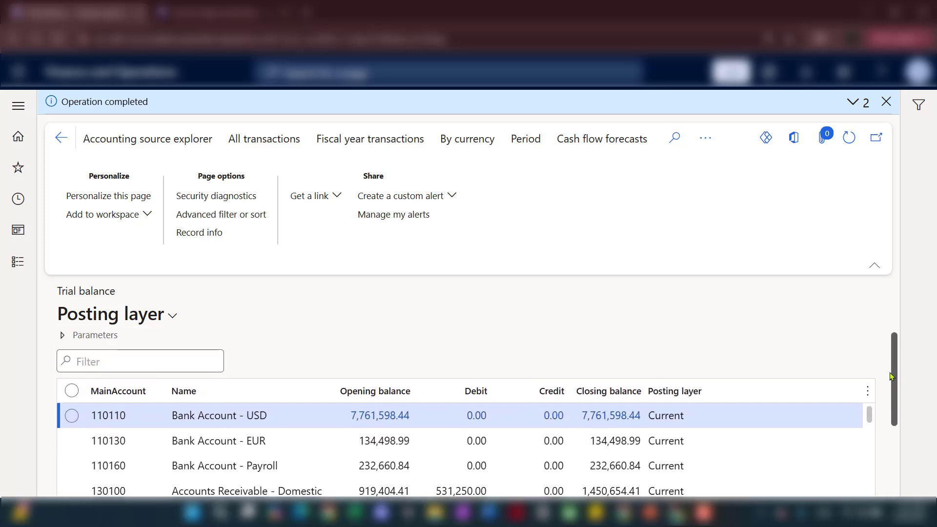
{"action": "left_click", "coordinate": [62, 343]}
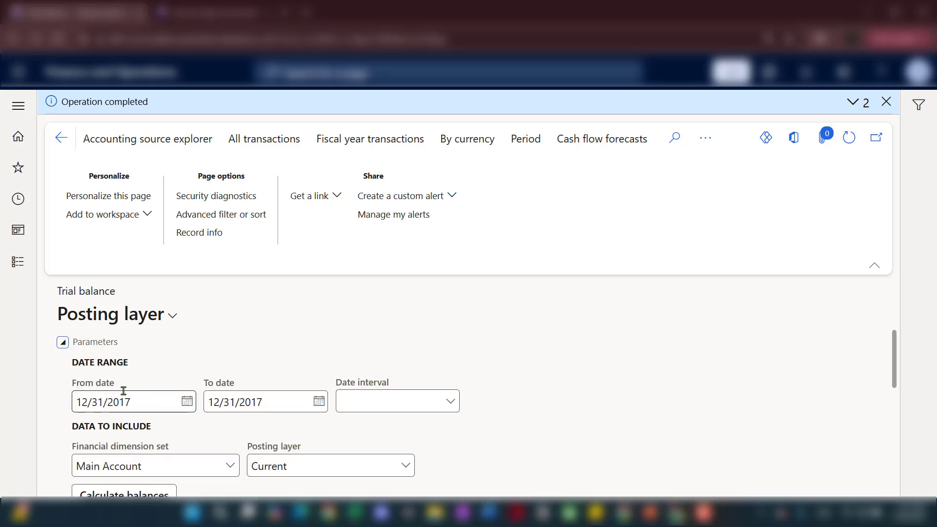
{"action": "left_click", "coordinate": [147, 401]}
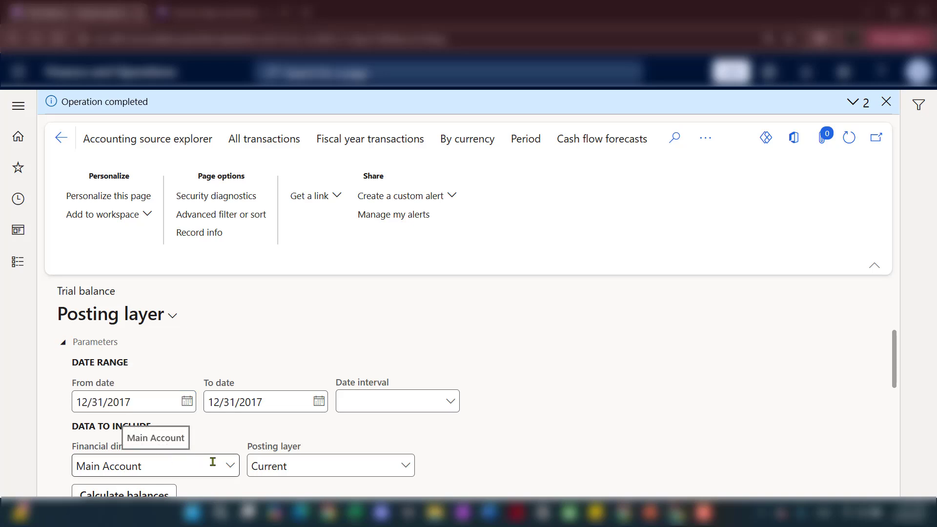
{"action": "left_click", "coordinate": [227, 466]}
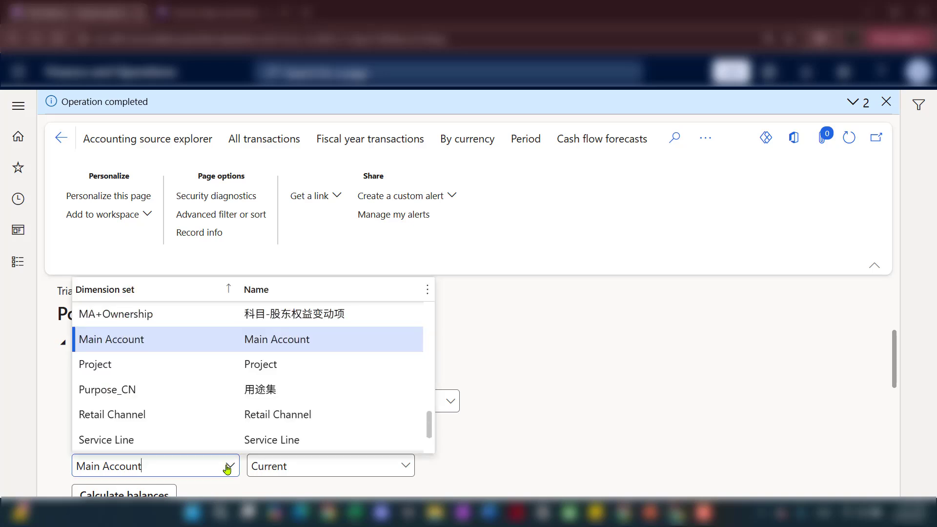
{"action": "left_click", "coordinate": [522, 444]}
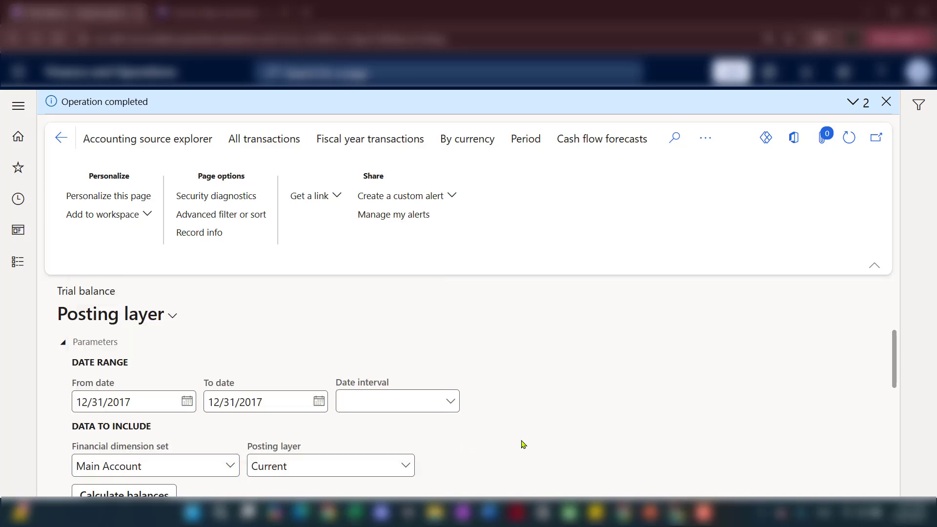